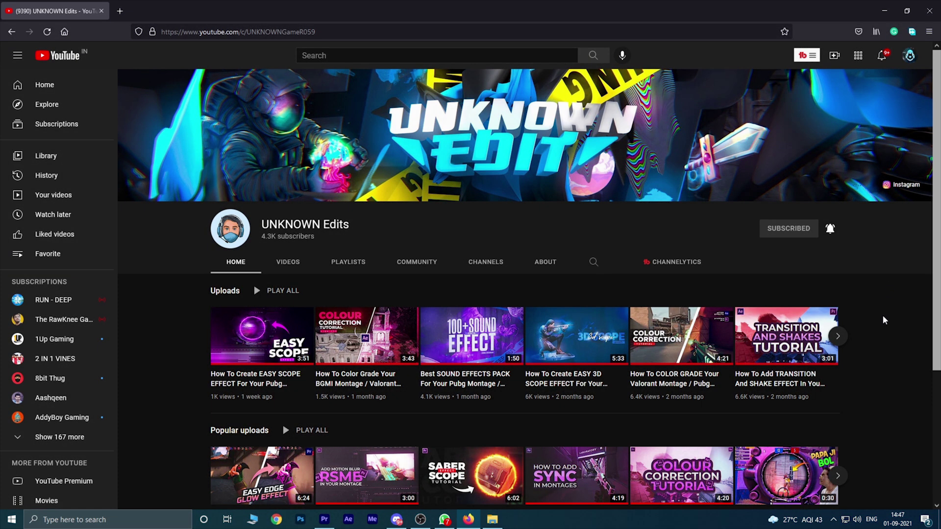
- Browse the channel's Videos tab, scrolling down through the video grid and back up
scroll(882, 316, "down", 2)
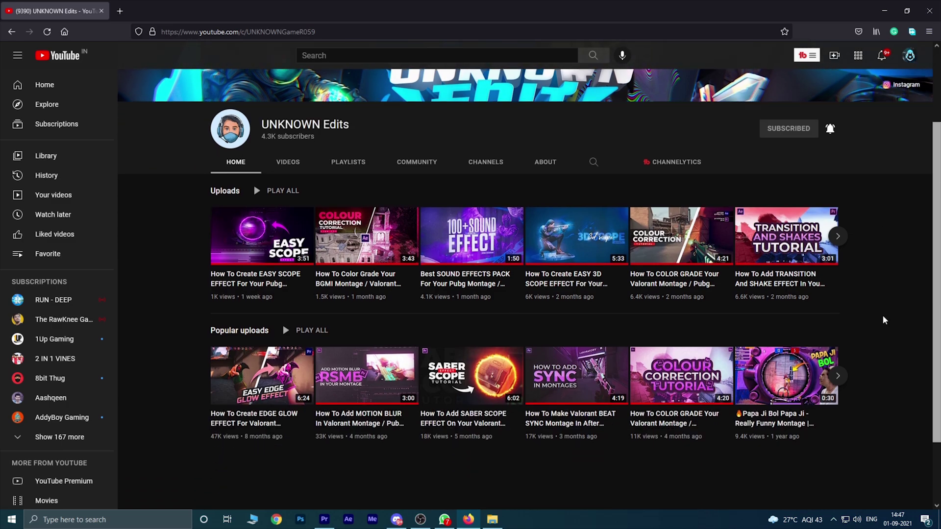
scroll(882, 315, "up", 1)
left_click(282, 216)
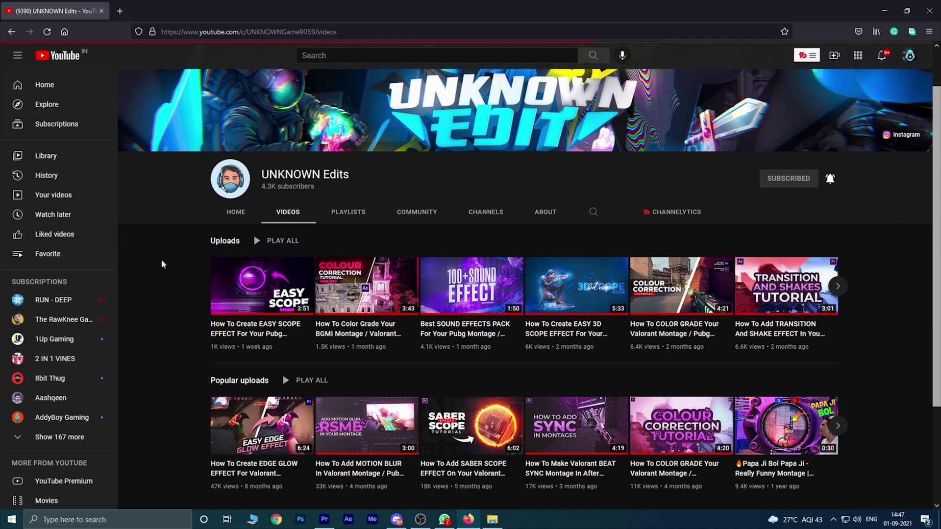
scroll(160, 267, "down", 1)
scroll(158, 272, "down", 2)
scroll(158, 274, "down", 3)
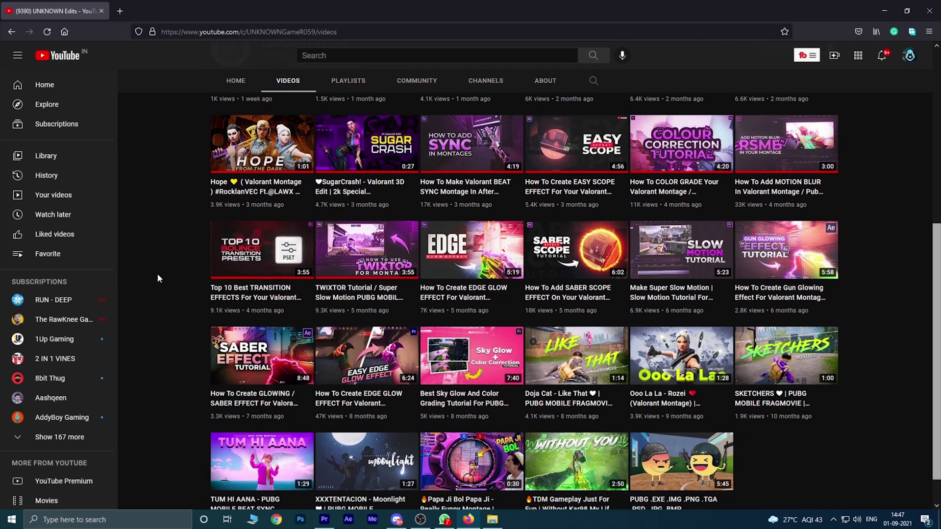
scroll(157, 273, "up", 3)
scroll(152, 277, "up", 3)
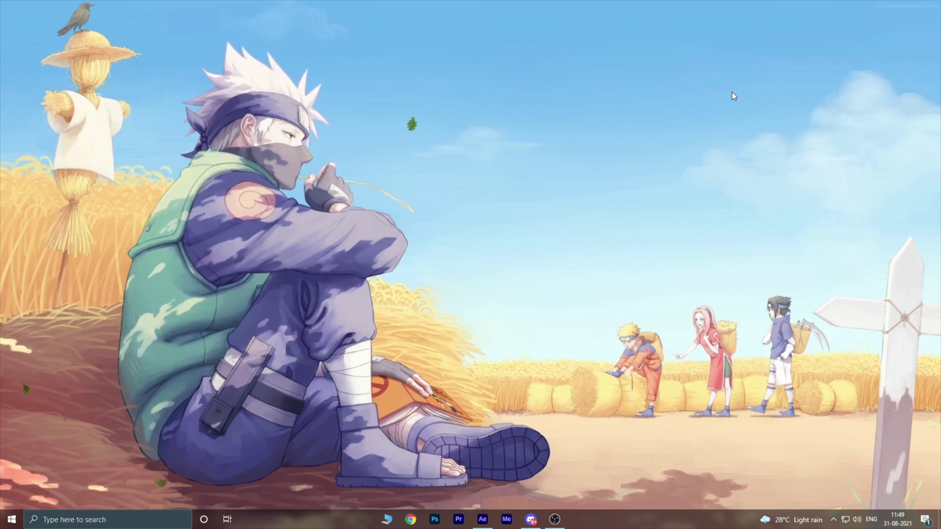
- Restore the scope template project and preview Pre-comp 1 from about 2:24 to 2:49
left_click(482, 519)
left_click(428, 381)
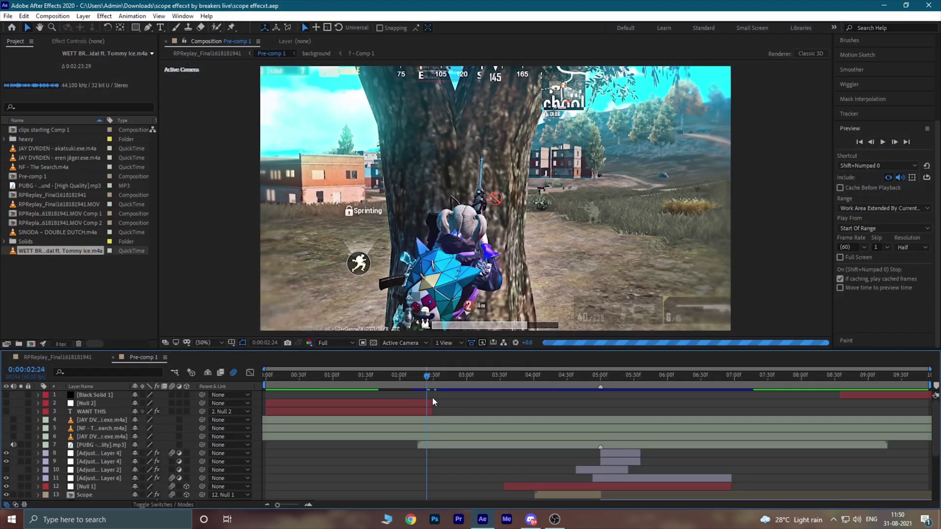
key("space")
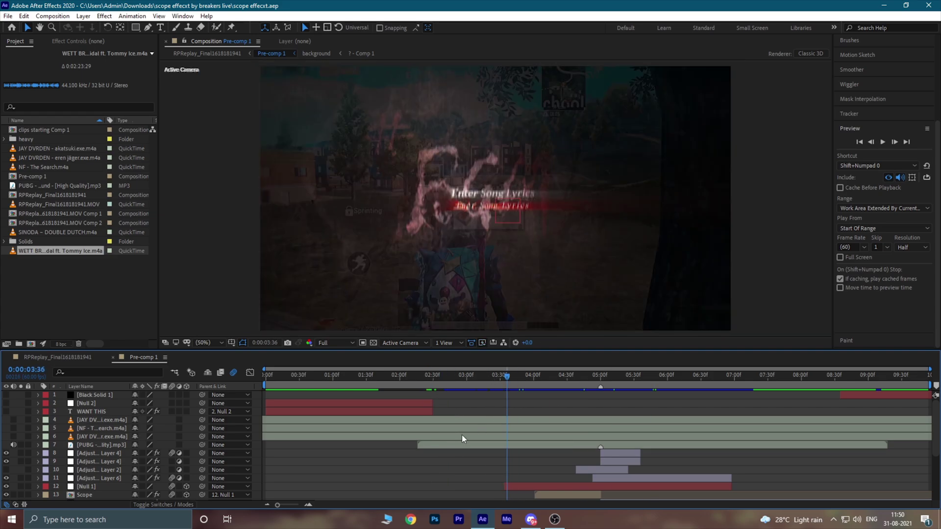
left_click(456, 385)
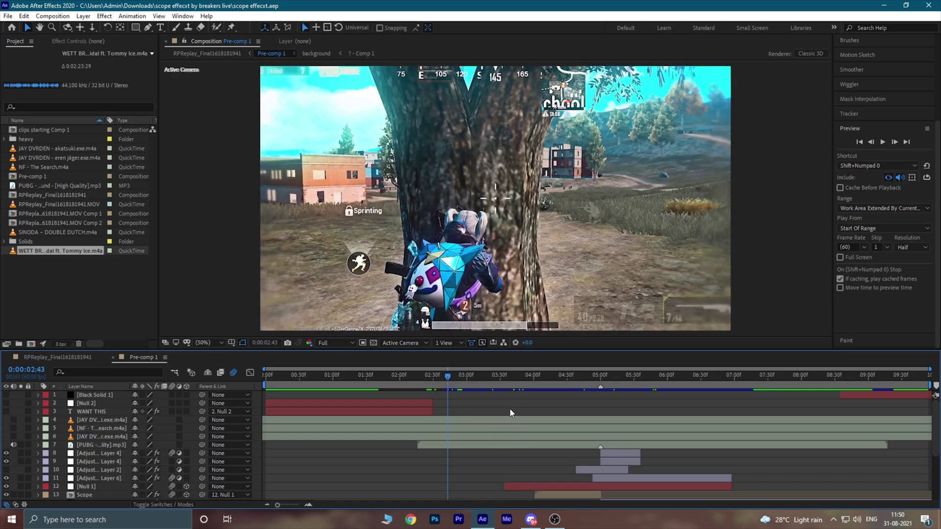
scroll(695, 460, "down", 5)
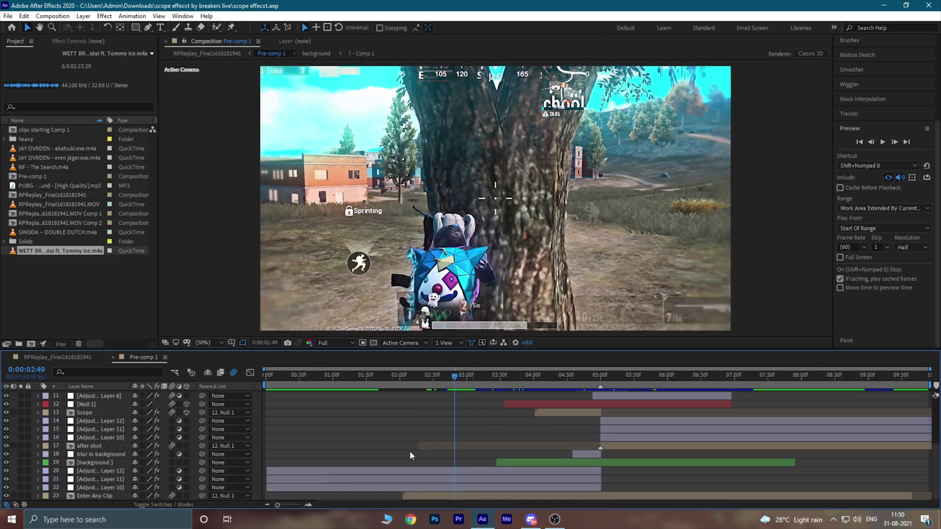
scroll(871, 84, "up", 3)
- Show Effects & Presets, select the Enter Any Clip layer and scrub from 2:17 to about 3:30
left_click(857, 70)
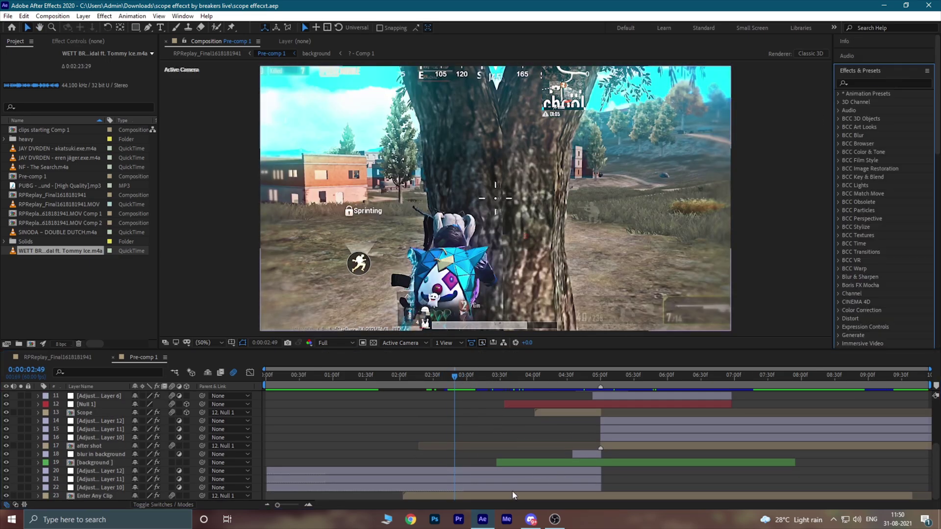
left_click(418, 376)
left_click(392, 494)
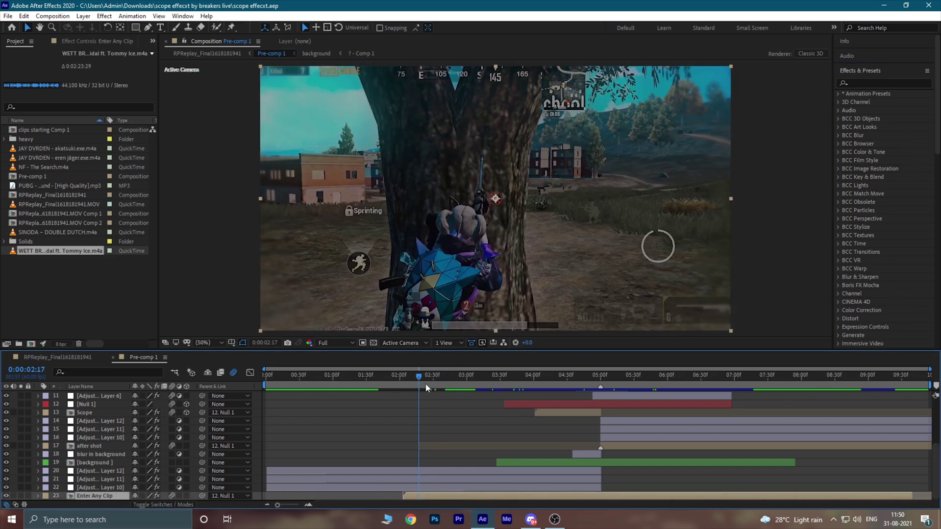
left_click_drag(399, 378, 499, 375)
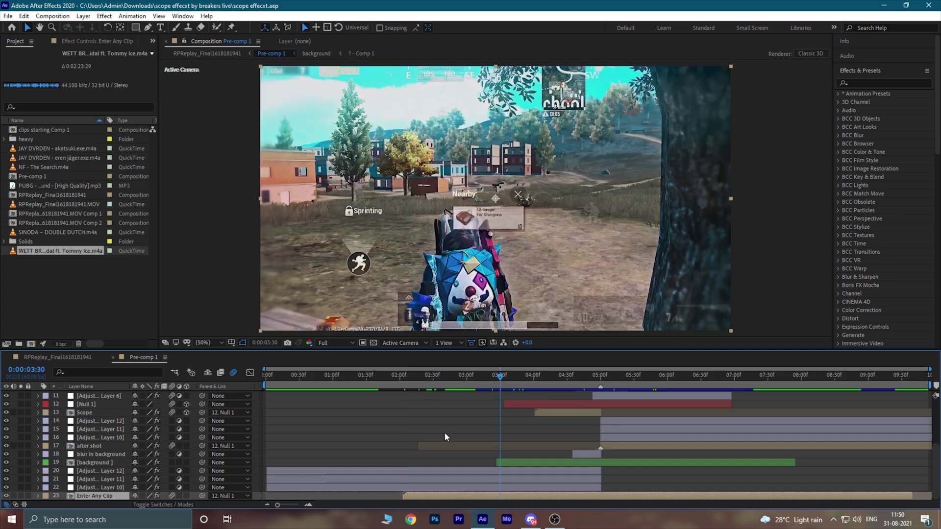
- Open the Enter Any Clip precomp and its nested gameplay footage, then return to Pre-comp 1's lyrics frame
double_click(496, 496)
left_click(354, 394)
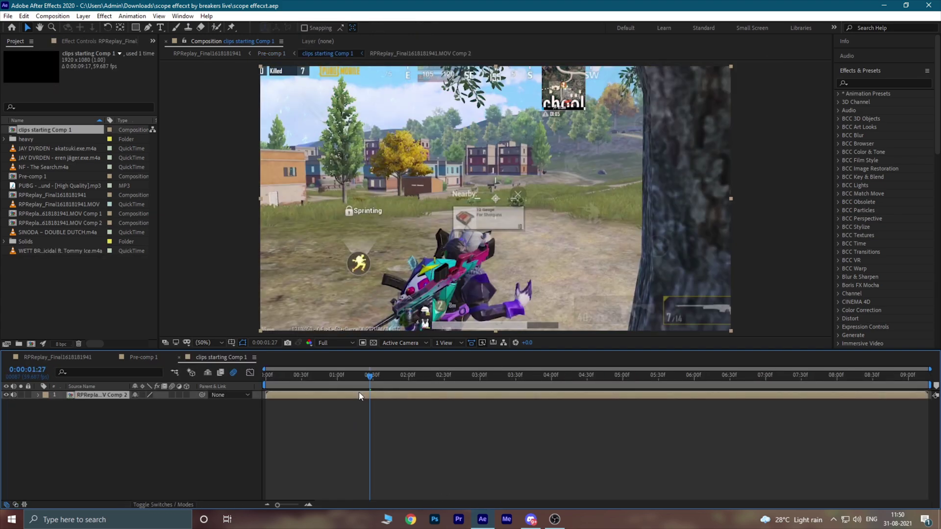
double_click(359, 395)
left_click(165, 359)
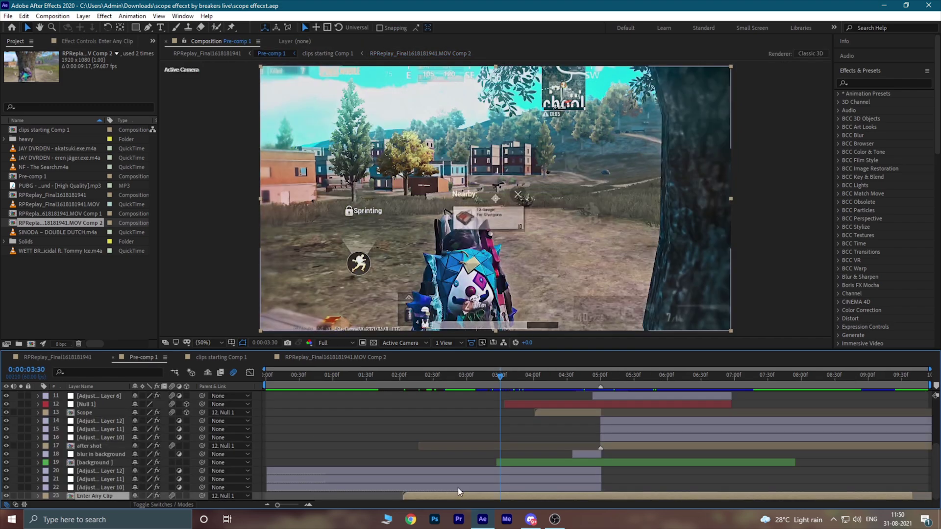
left_click_drag(506, 382, 523, 401)
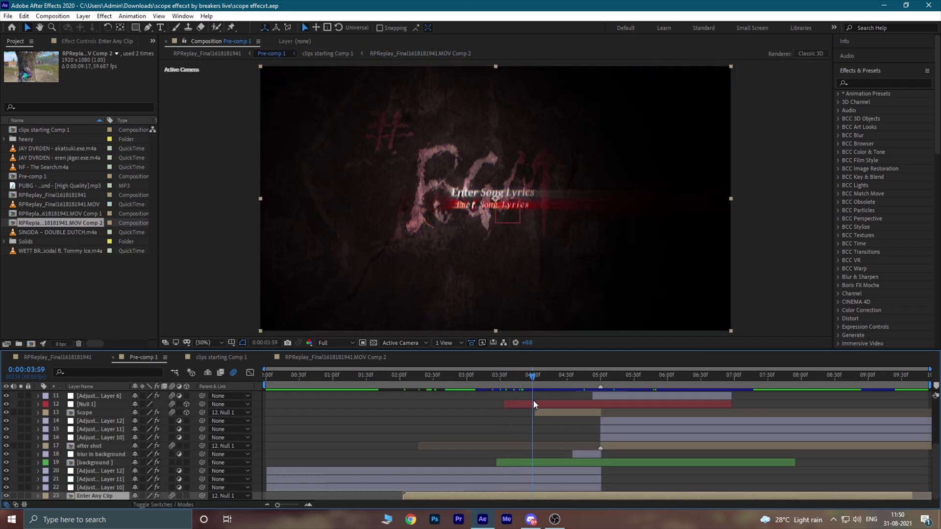
- Open the Scope precomp, view it from the start with the timeline zoomed out, then return to Pre-comp 1
left_click(543, 413)
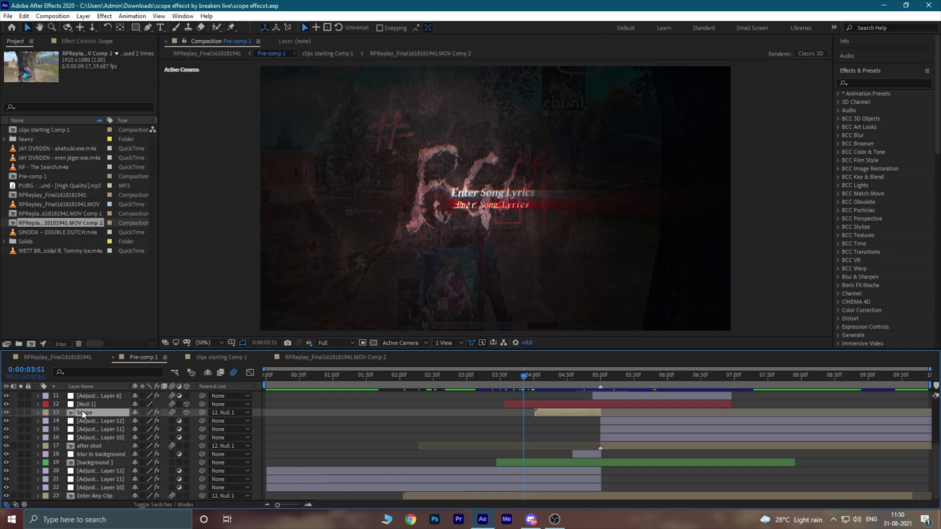
left_click(564, 384)
double_click(567, 412)
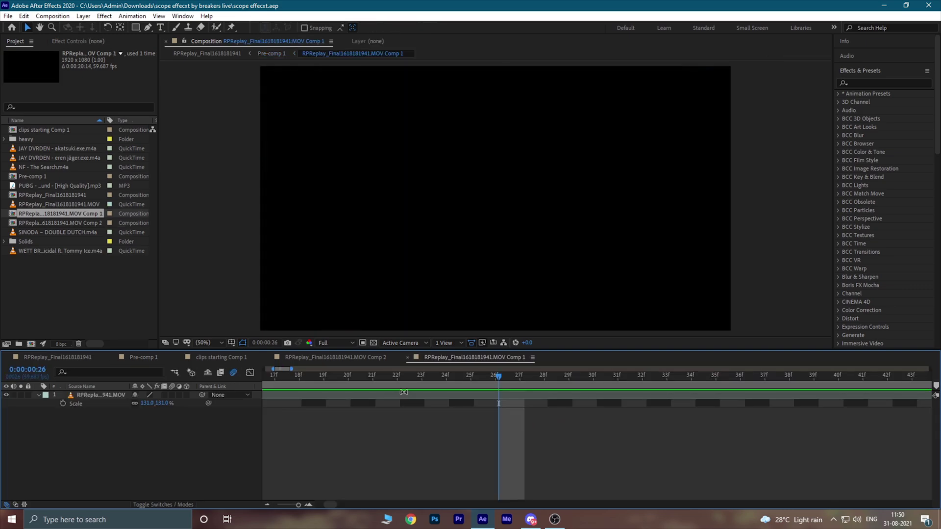
key("Home")
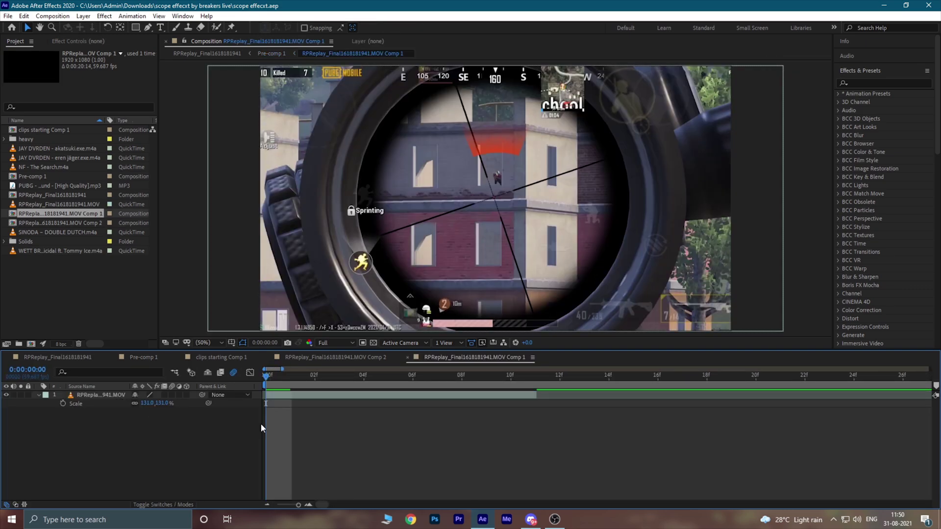
left_click_drag(302, 506, 289, 505)
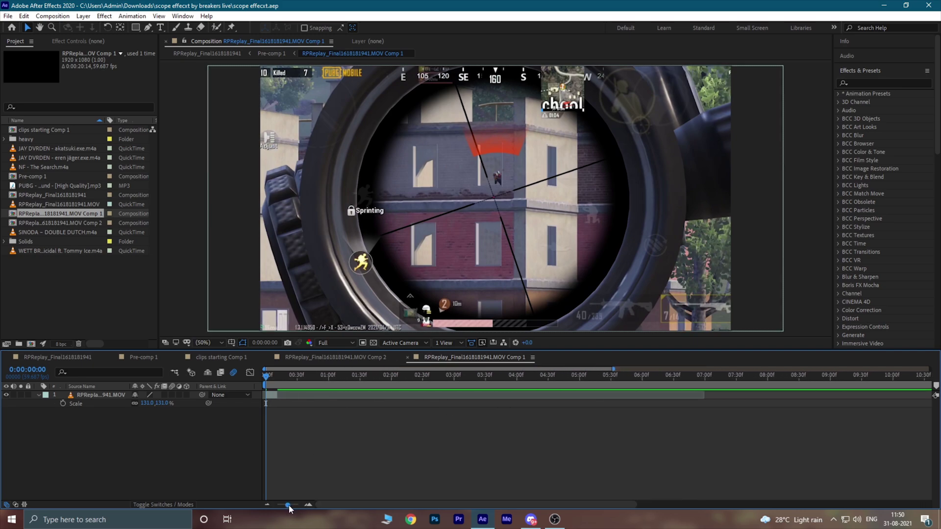
left_click(269, 379)
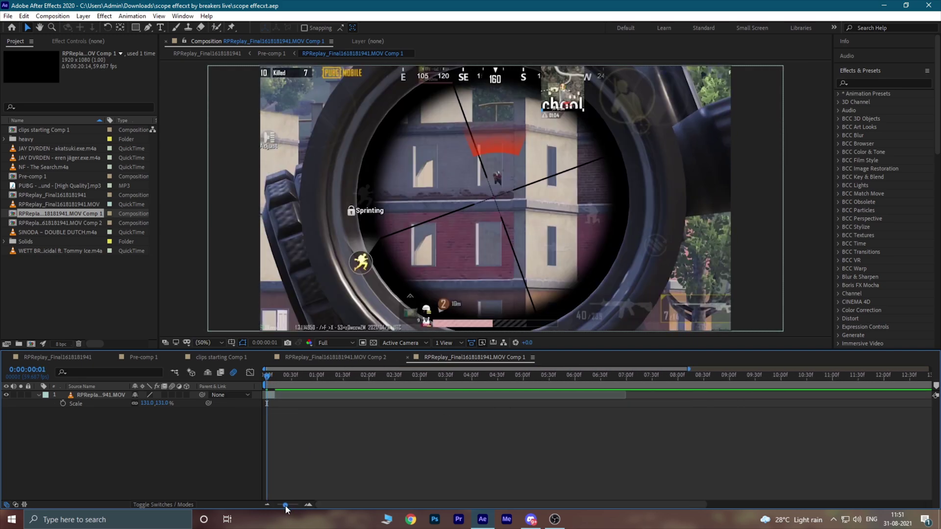
left_click(144, 358)
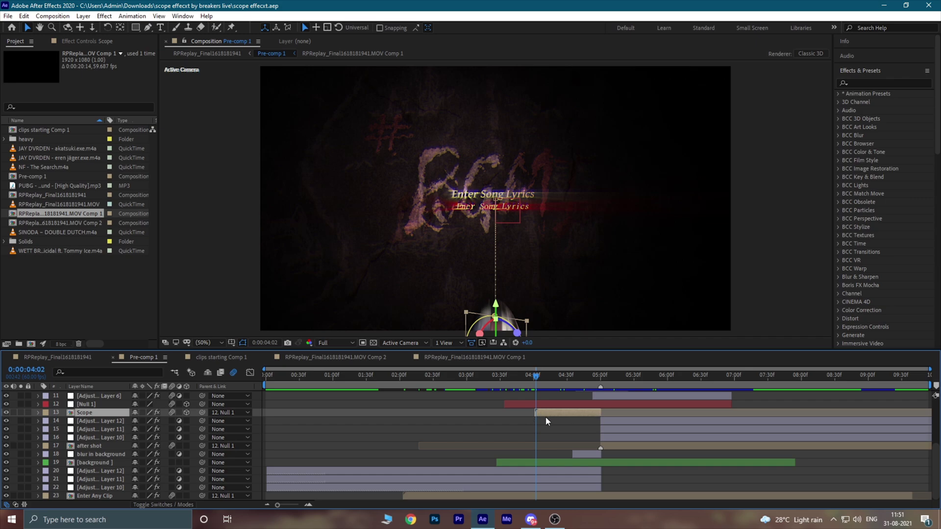
- Open the after shot precomp at 5:02 to view its gameplay footage, then return to Pre-comp 1
left_click(603, 376)
scroll(626, 445, "up", 3)
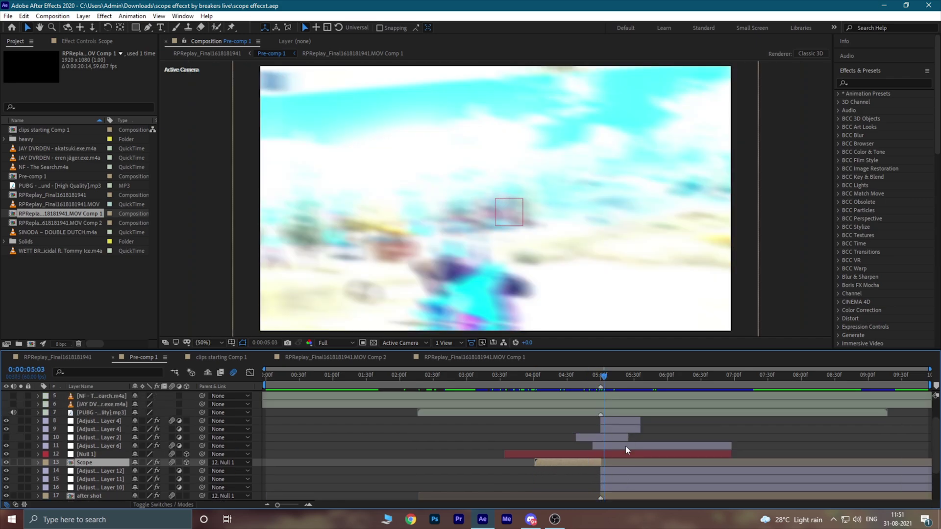
scroll(119, 446, "down", 2)
scroll(119, 446, "down", 1)
left_click(119, 446)
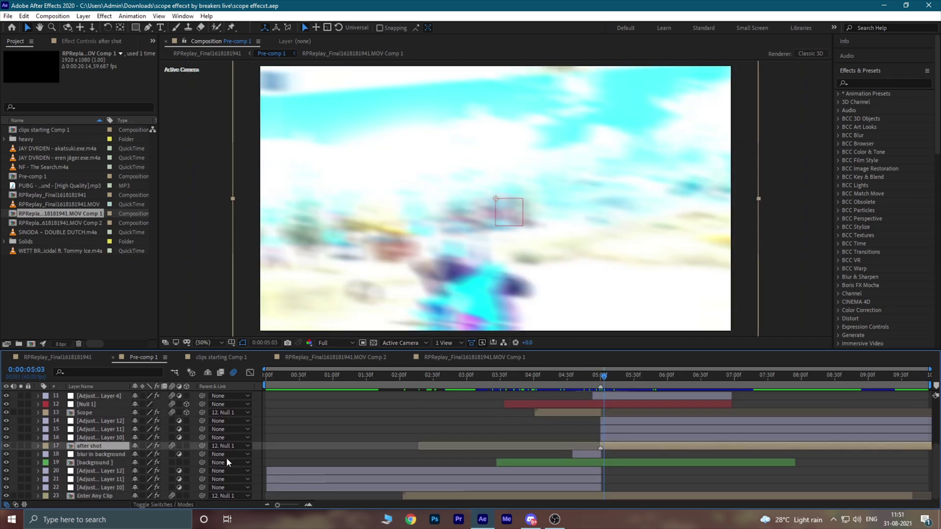
left_click(603, 377)
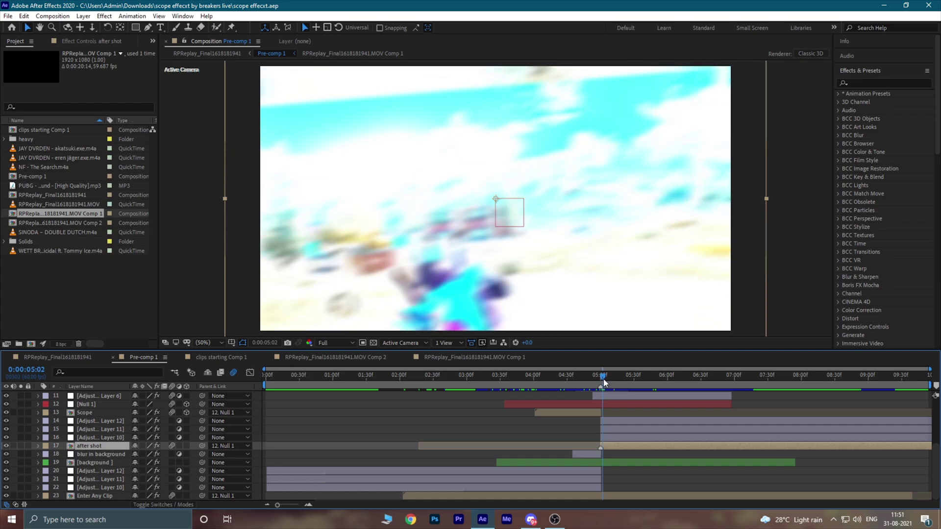
double_click(625, 447)
left_click_drag(463, 375, 460, 375)
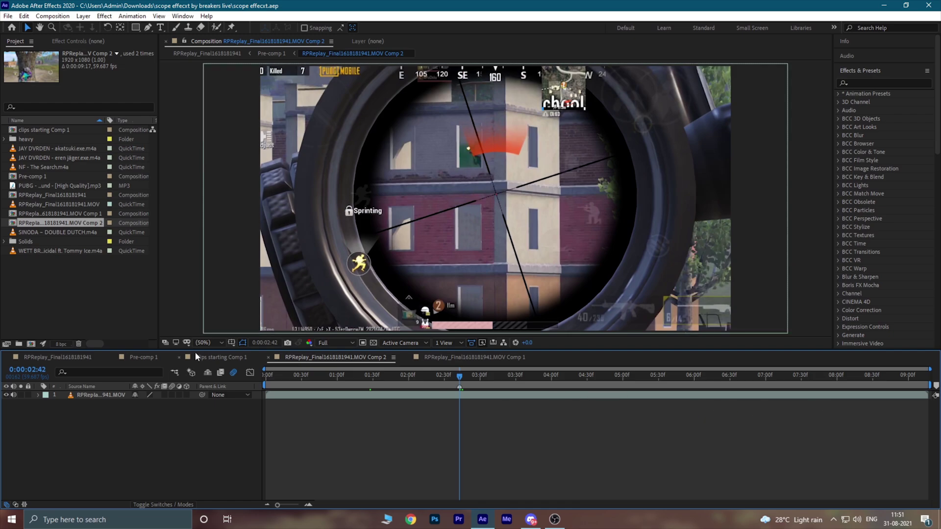
left_click(144, 357)
- Check Enter Any Clip at 0:00:03:58 and Scope at 0:00:04:27, then jump to 0:00:05:23
left_click(465, 496)
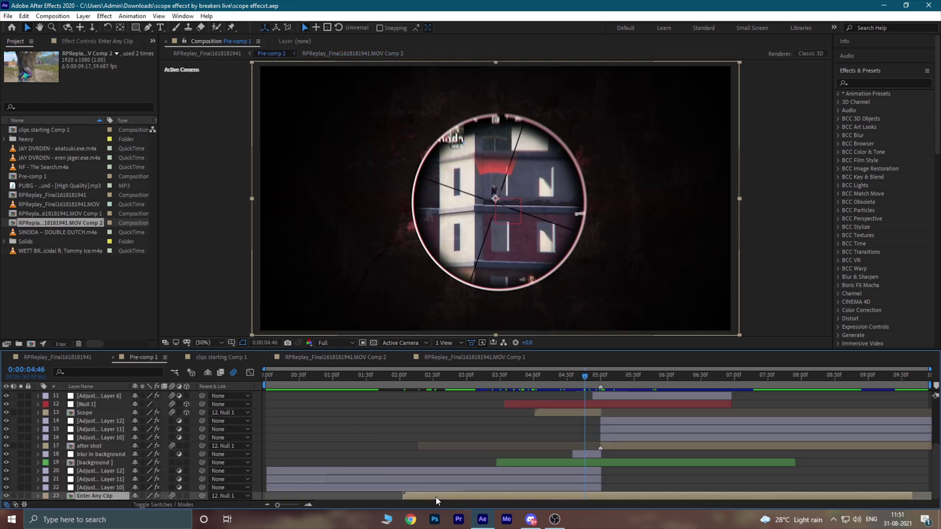
left_click(532, 377)
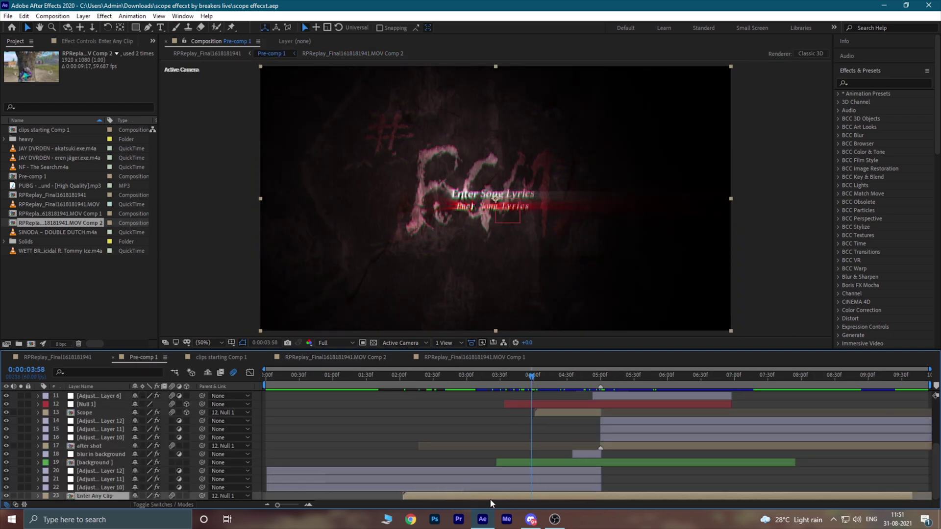
scroll(551, 454, "up", 1)
left_click(557, 436)
left_click(564, 376)
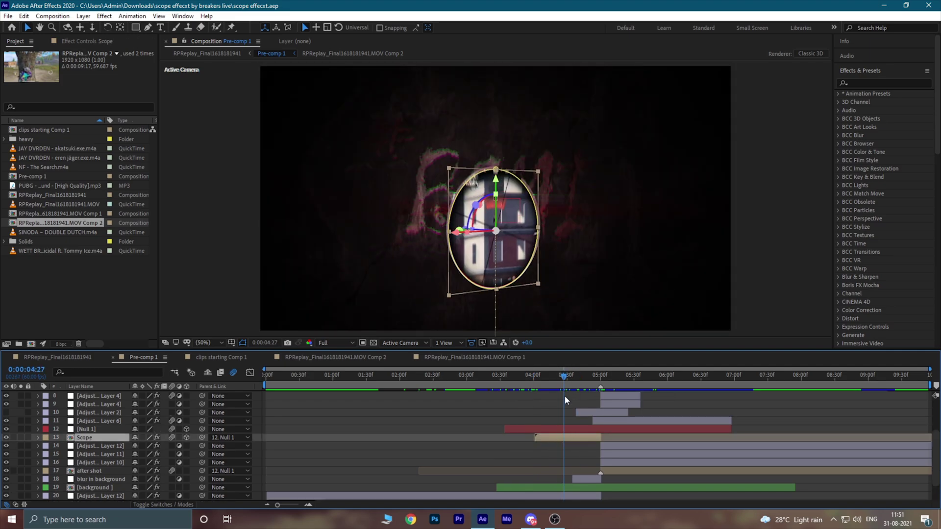
scroll(617, 444, "down", 1)
left_click(626, 376)
- Select the after shot and background layers and park the time at 0:00:04:38
left_click(643, 446)
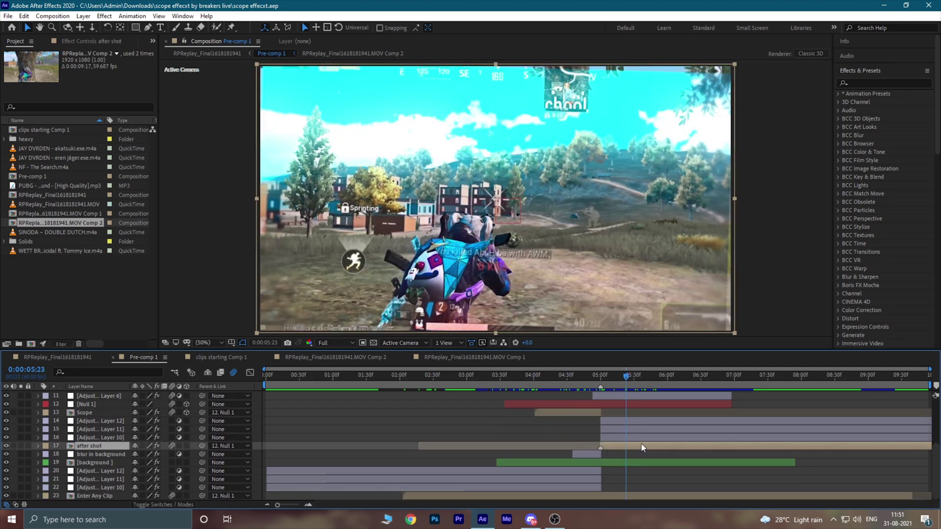
scroll(749, 417, "up", 3)
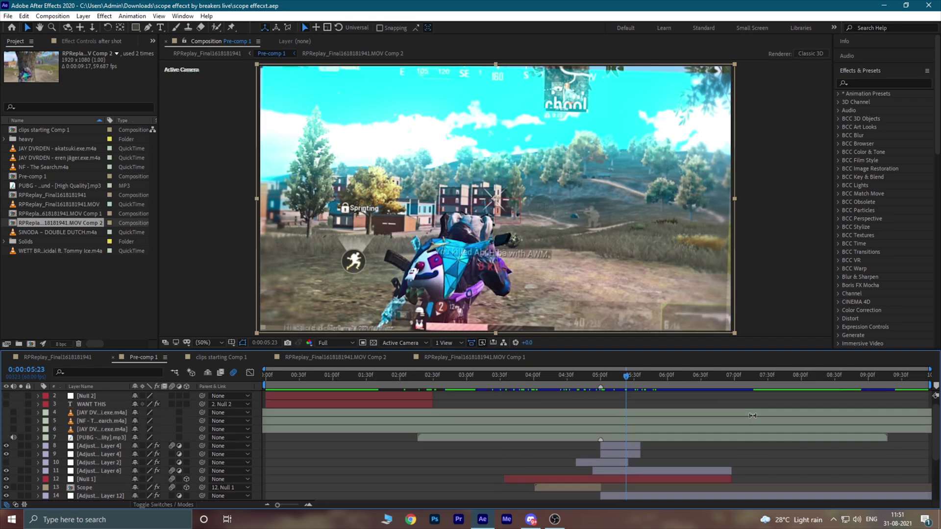
scroll(626, 436, "down", 3)
left_click(100, 462)
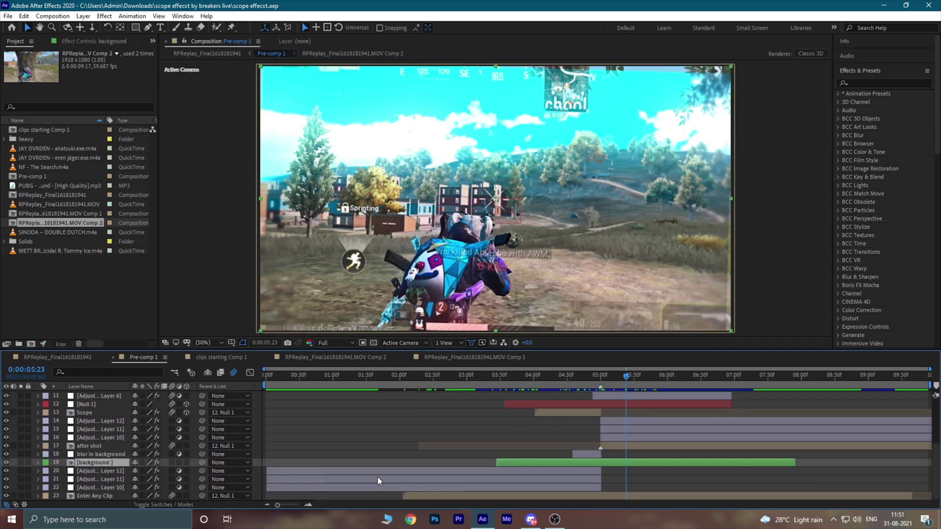
left_click(577, 384)
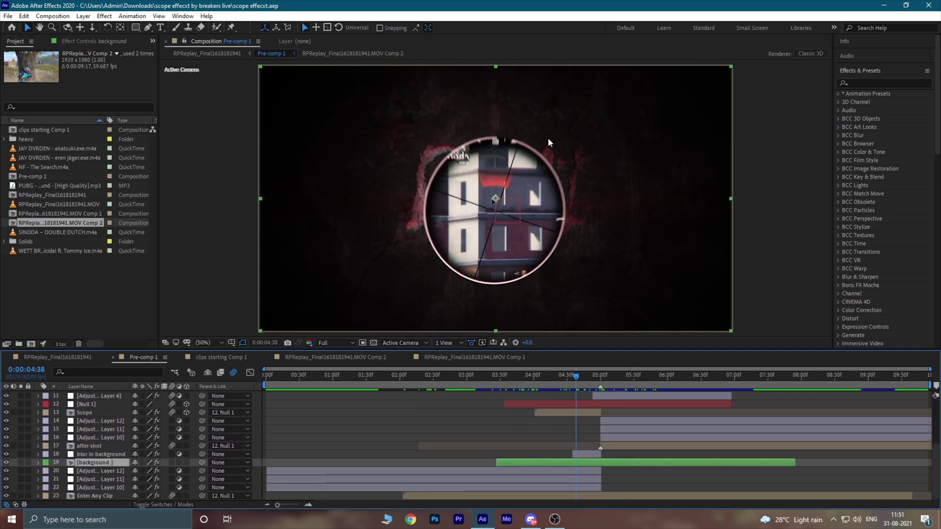
- Open the background precomp, select the change color layer, and preview the composition
double_click(576, 463)
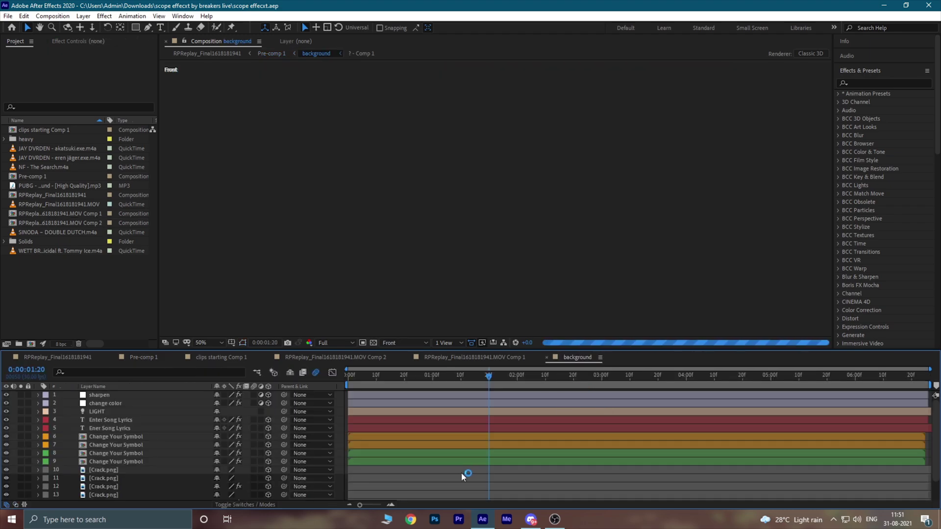
left_click(127, 402)
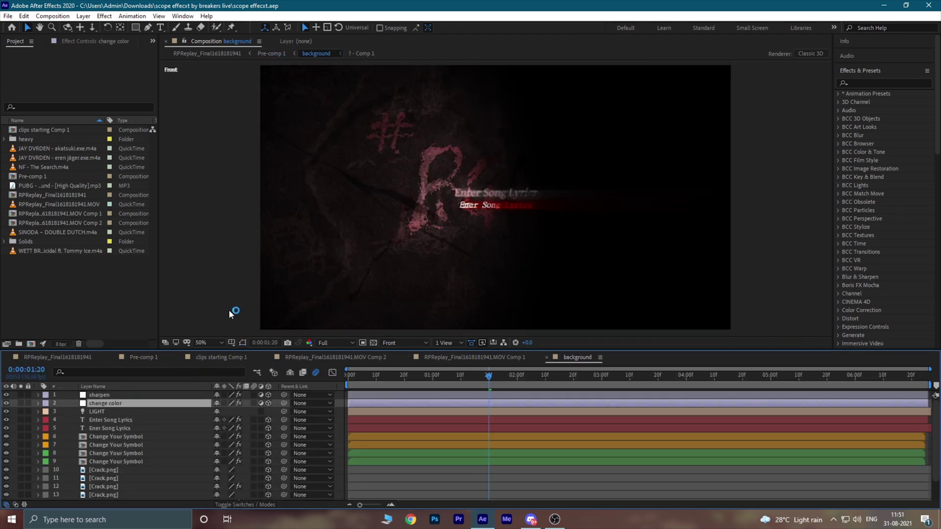
left_click(520, 398)
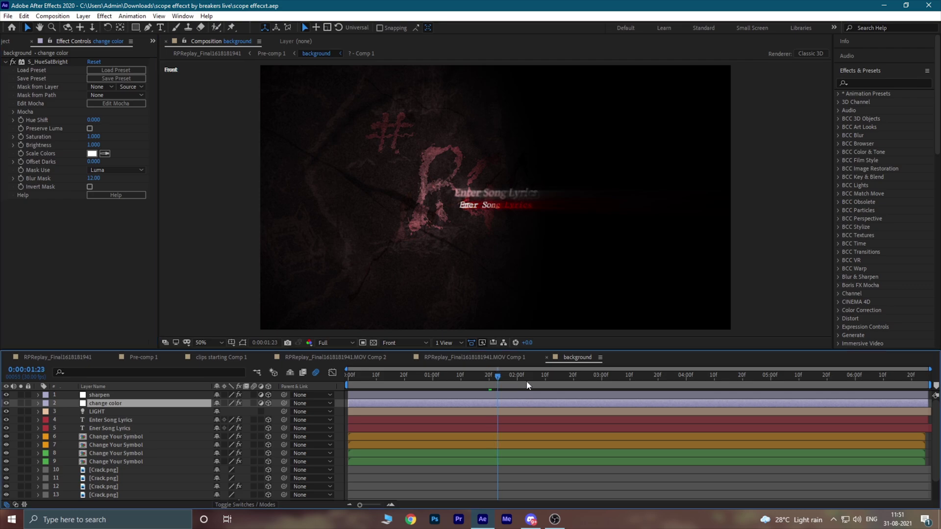
key("space")
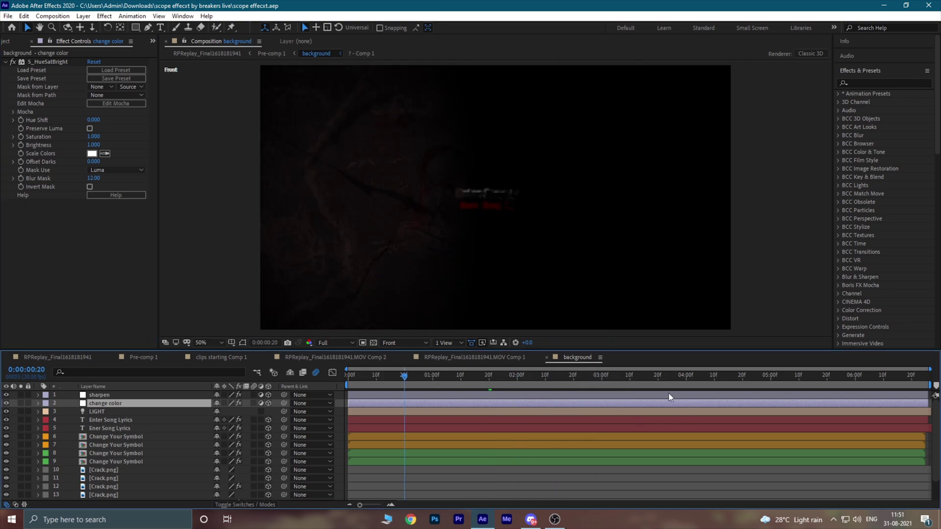
left_click(669, 393)
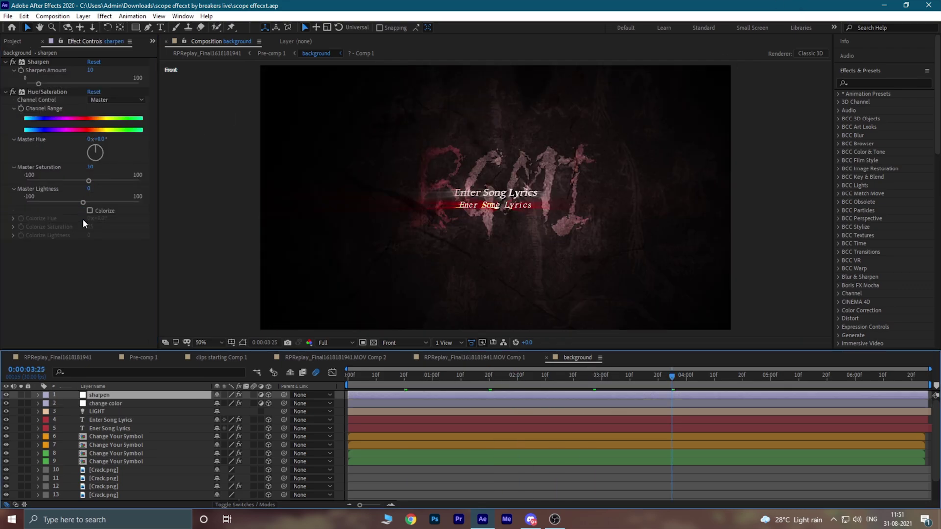
- Try change color Saturation 0.760, undo back to 1.000, and set the Scale Colors hue to teal
left_click(103, 405)
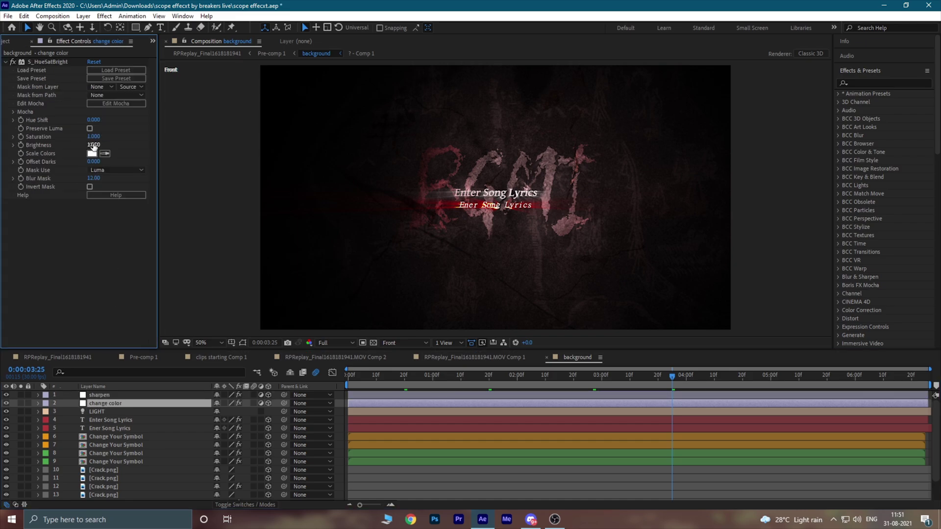
left_click_drag(90, 136, 102, 154)
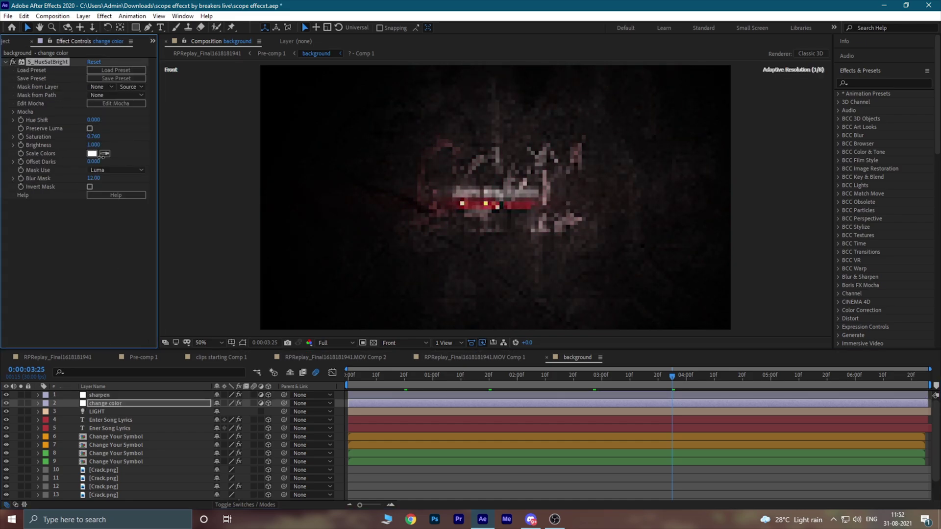
key("ctrl+z")
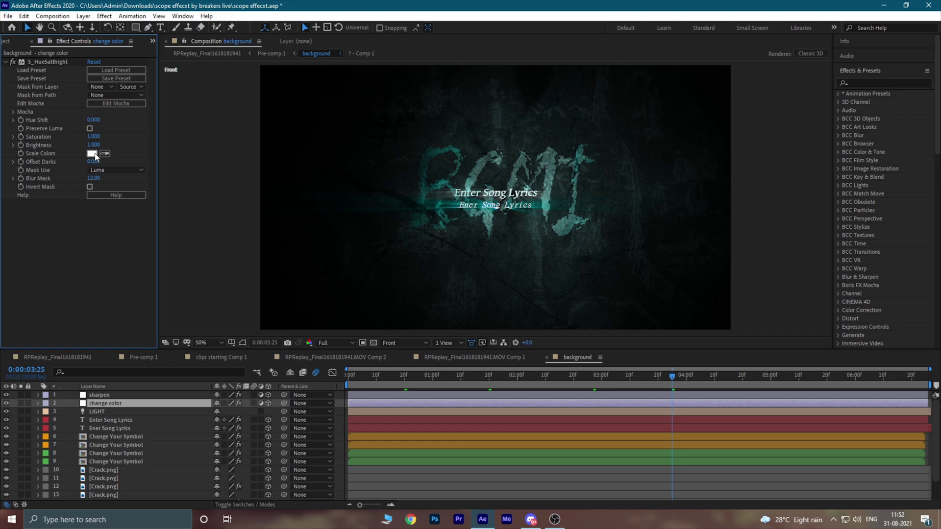
left_click(92, 153)
left_click_drag(781, 244, 784, 251)
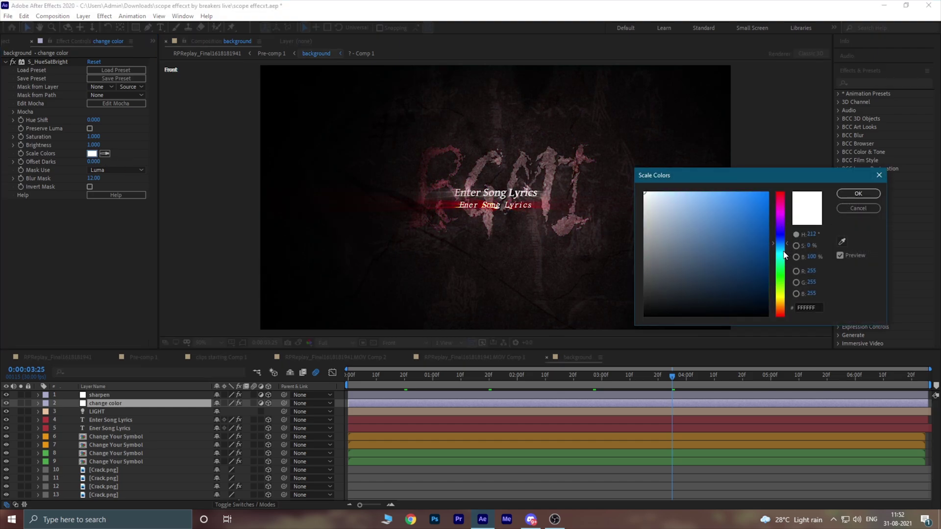
left_click(780, 272)
left_click(853, 194)
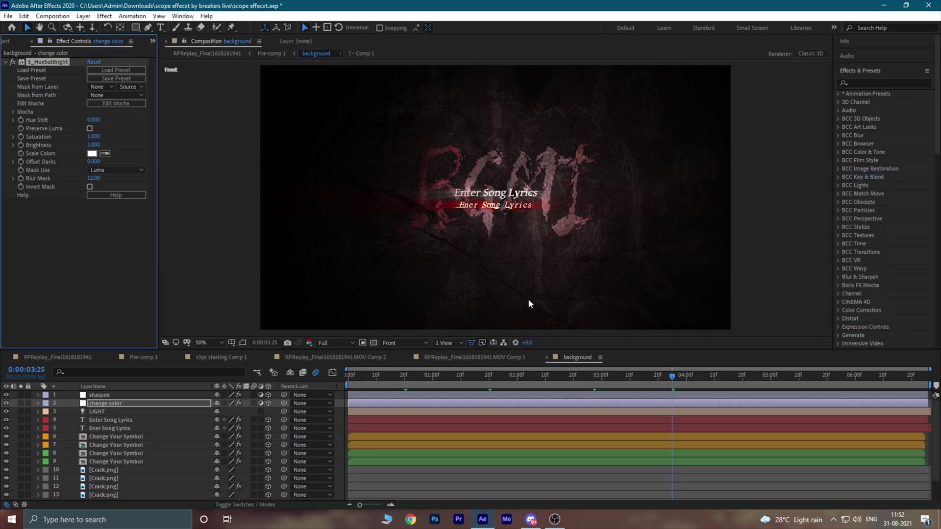
left_click(92, 153)
left_click(781, 257)
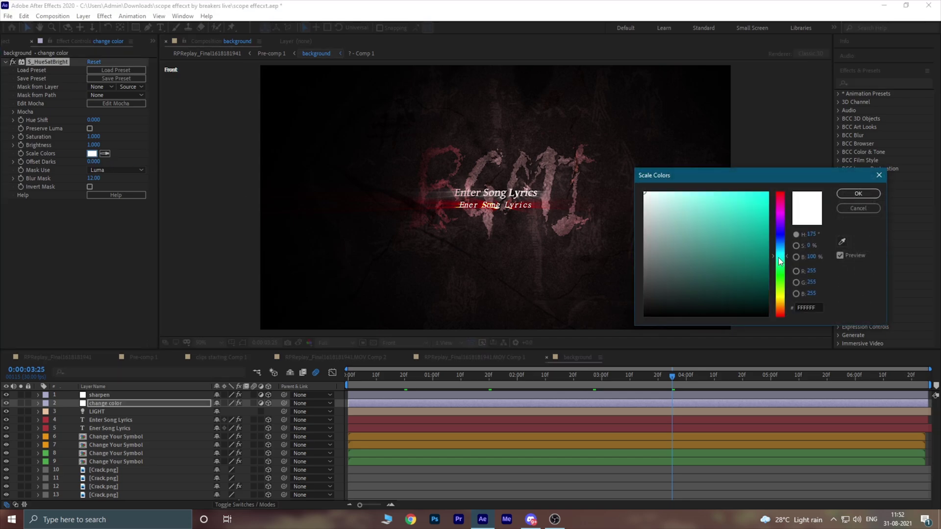
left_click(859, 194)
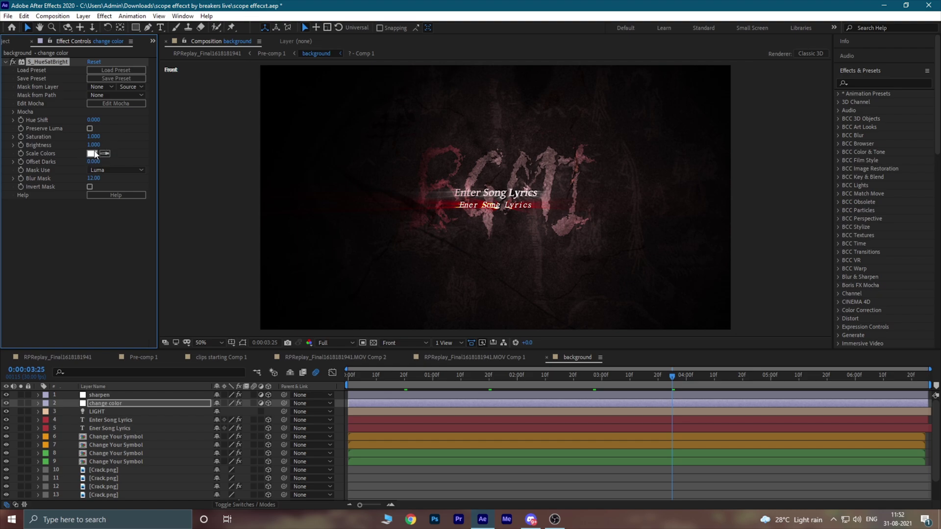
- Select the LIGHT and song-lyrics text layers and briefly reveal the lyrics layer's Opacity
left_click(136, 415)
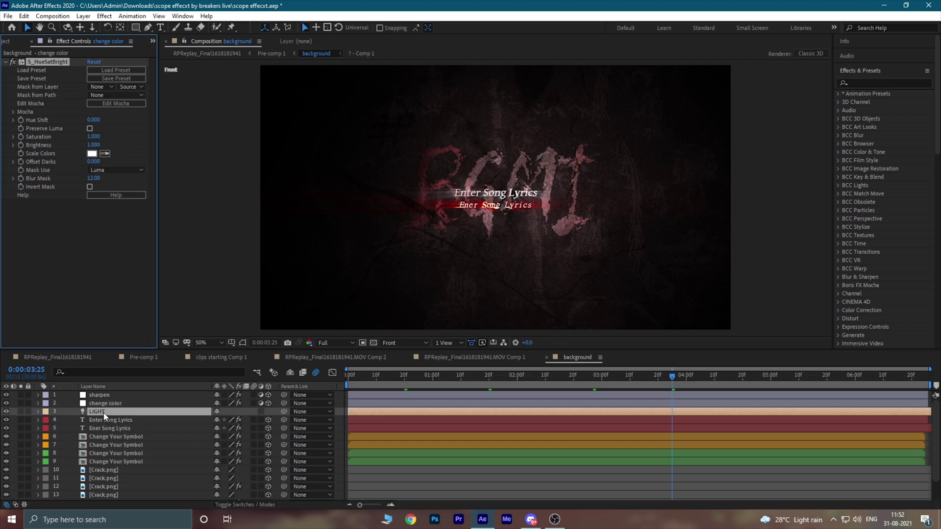
left_click(116, 420)
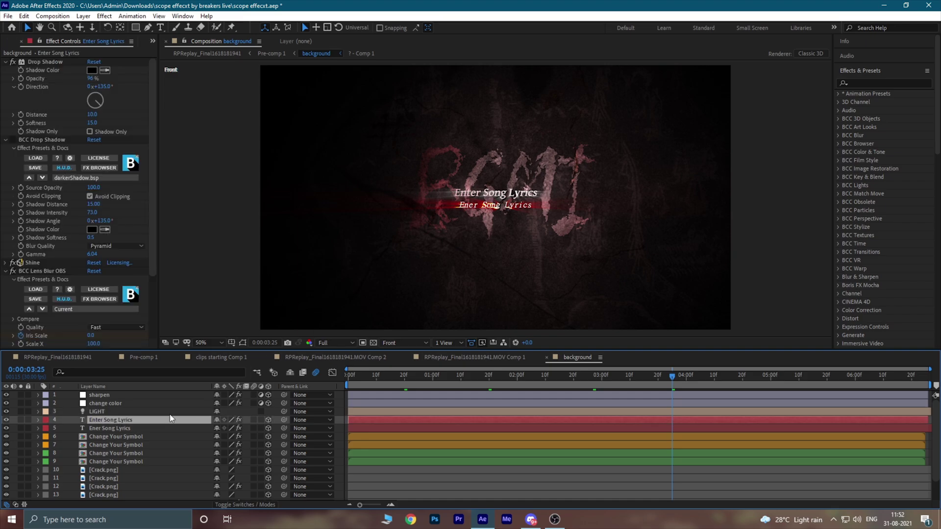
left_click(153, 429)
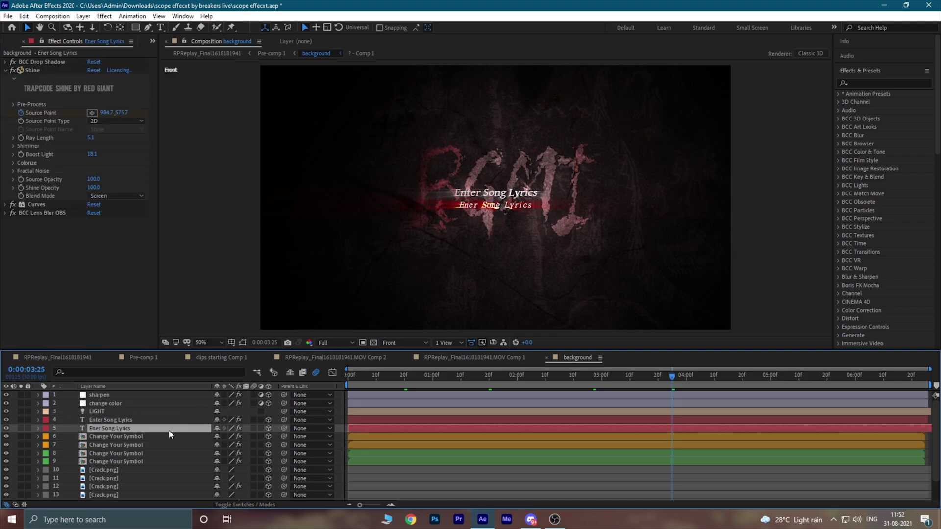
left_click(501, 207)
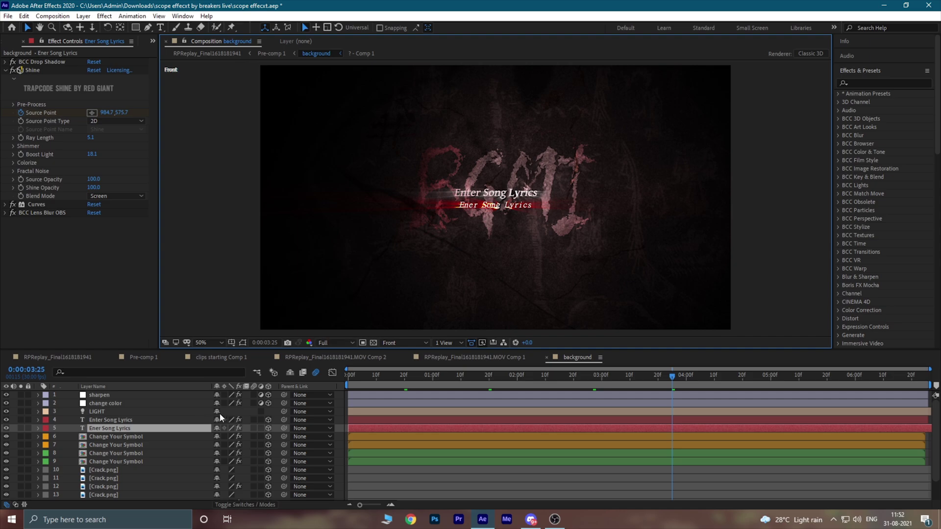
key("t")
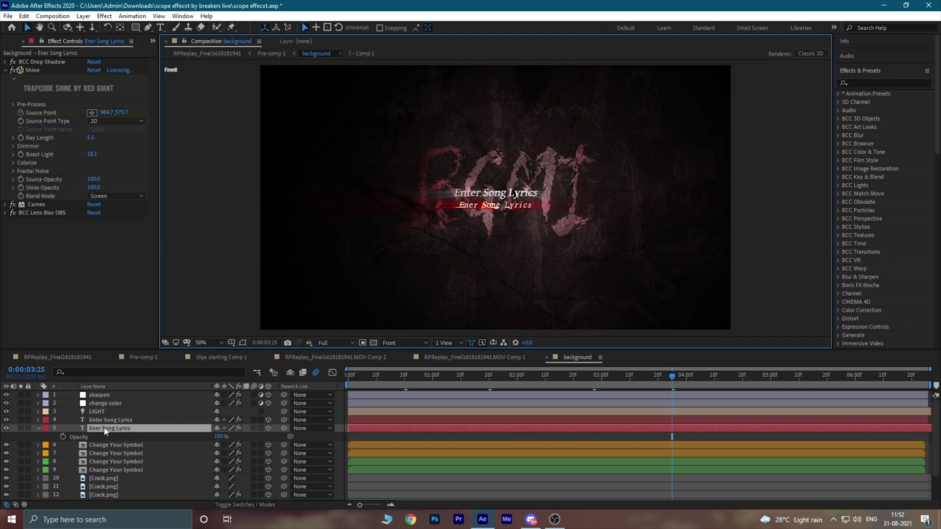
key("t")
- Inspect Crack.png on its own, then select the first Change Your Symbol layer at 0:00:01:20
double_click(104, 487)
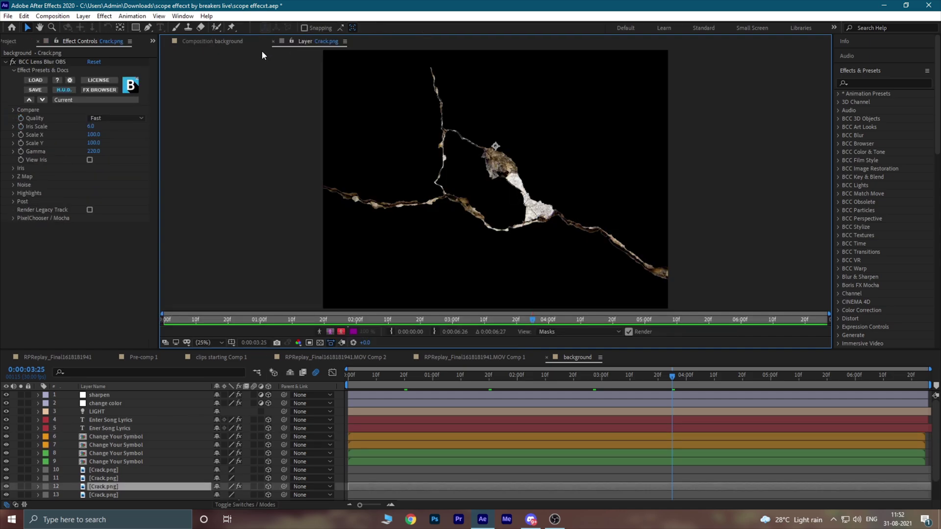
left_click(212, 42)
scroll(135, 456, "down", 1)
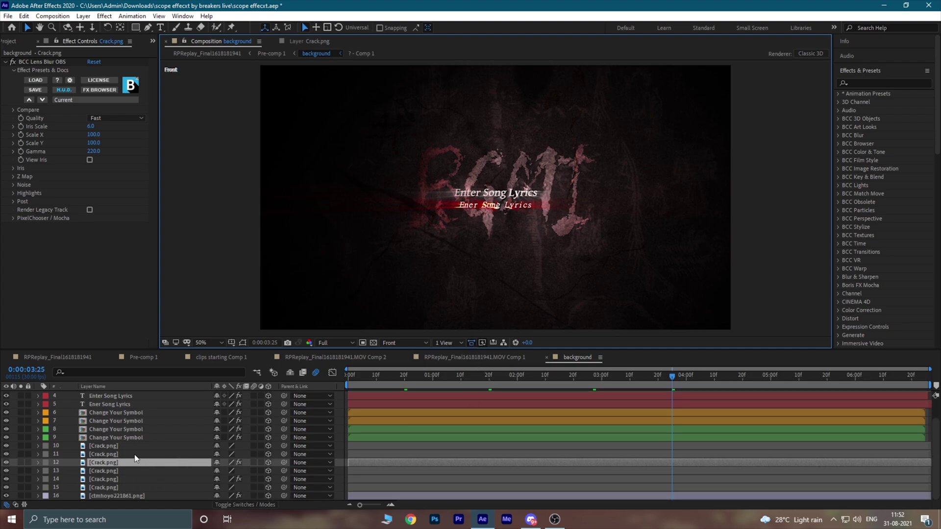
left_click(117, 413)
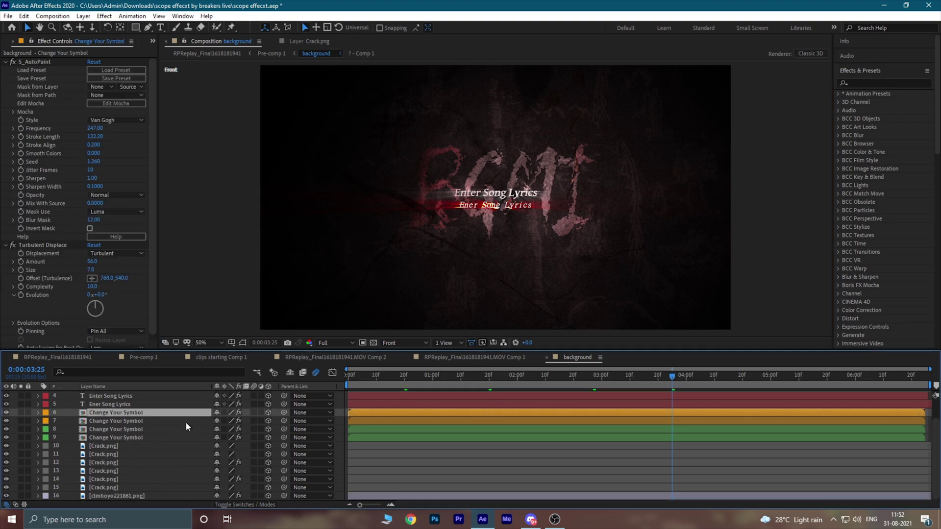
left_click(490, 375)
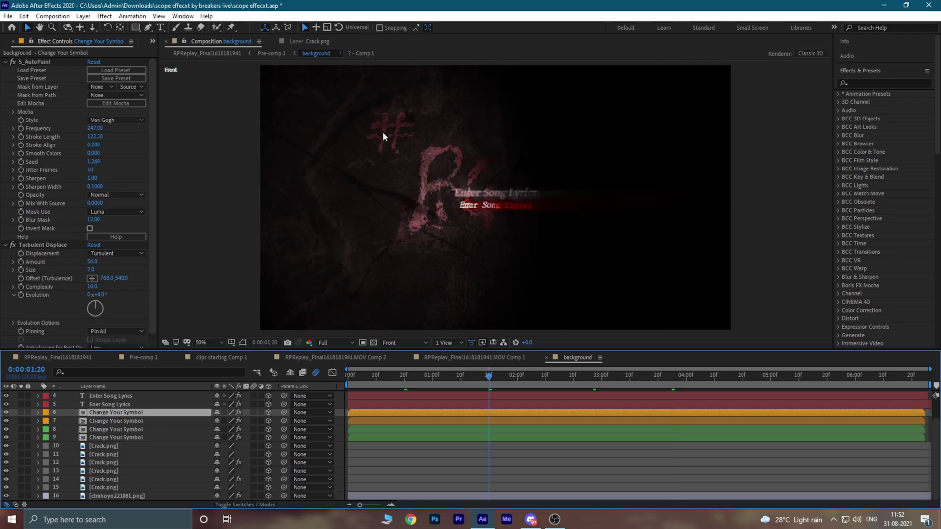
- Preview the background comp and inspect the first three Change Your Symbol precomps
double_click(454, 412)
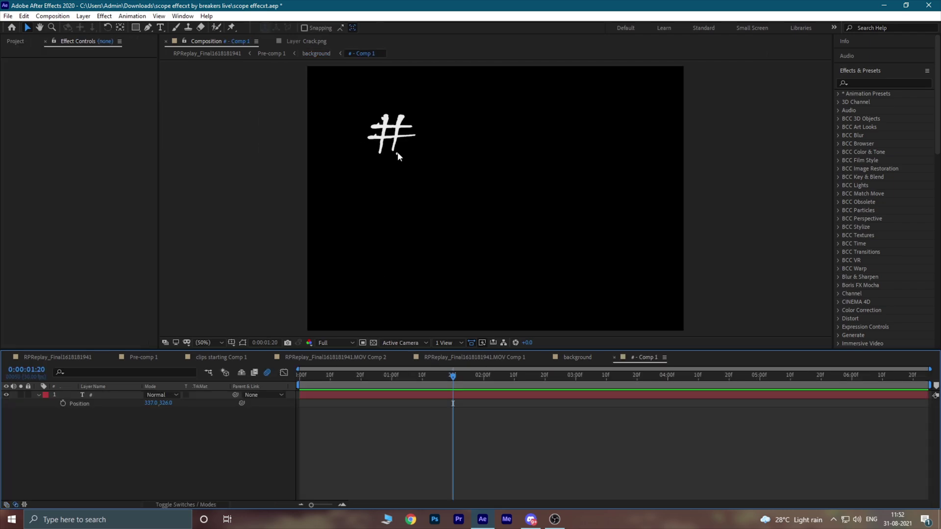
left_click(577, 358)
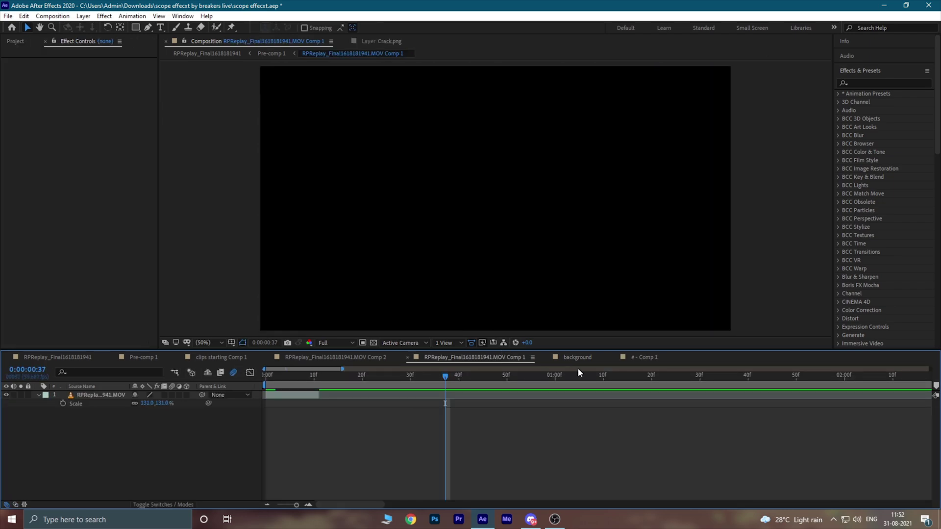
key("space")
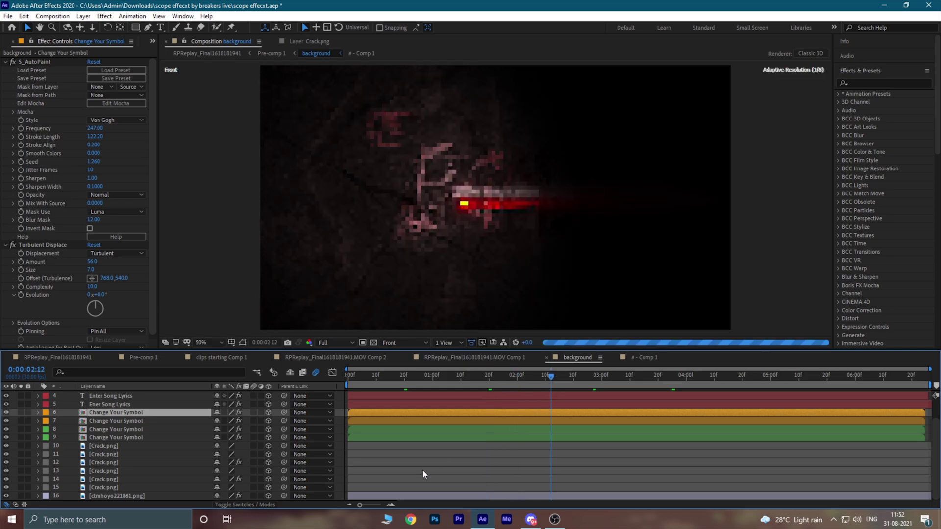
left_click(146, 437)
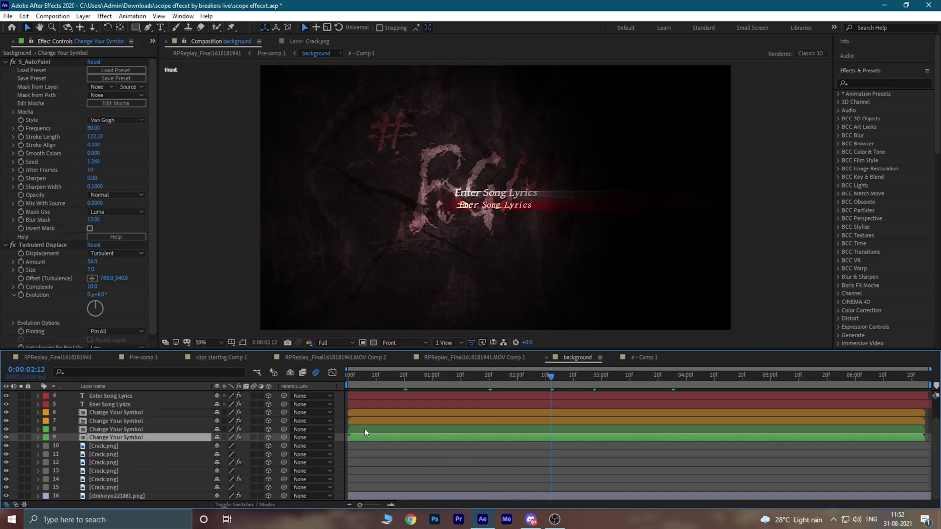
left_click(375, 416)
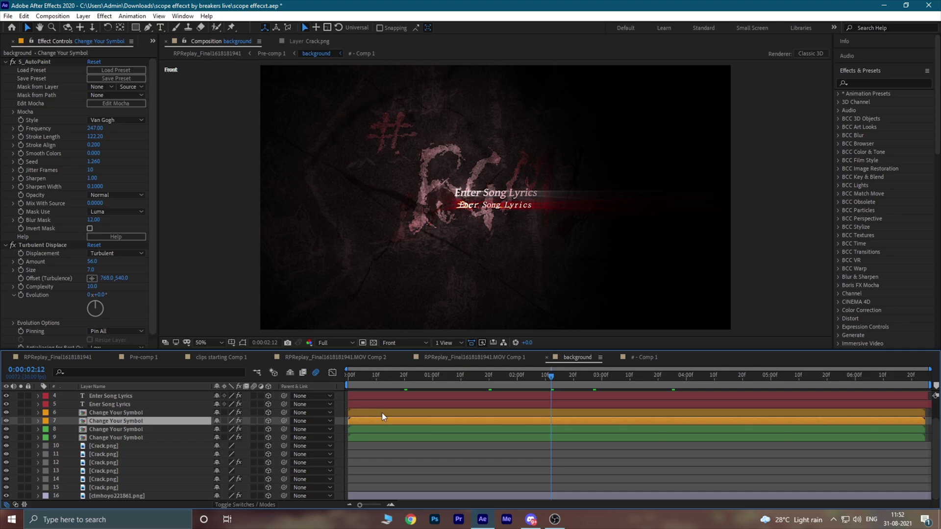
double_click(381, 413)
left_click(577, 357)
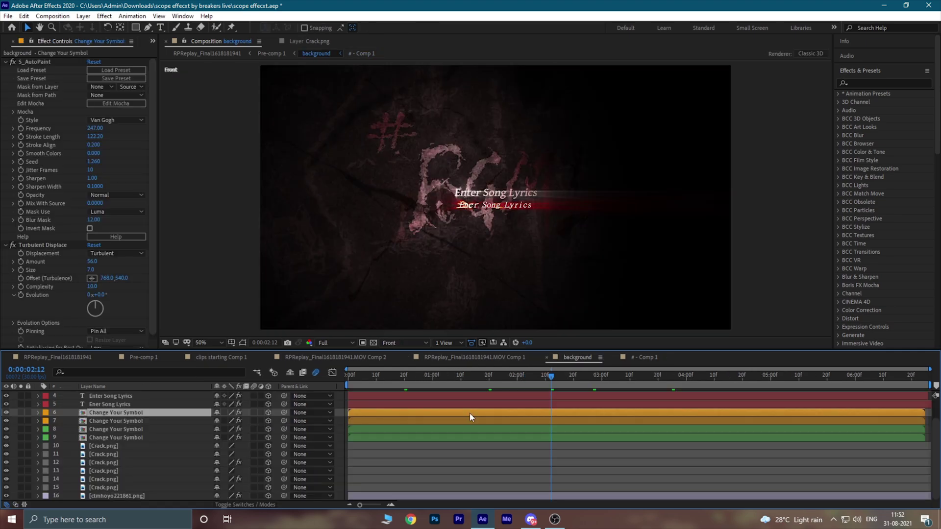
left_click(396, 422)
double_click(404, 419)
left_click(577, 357)
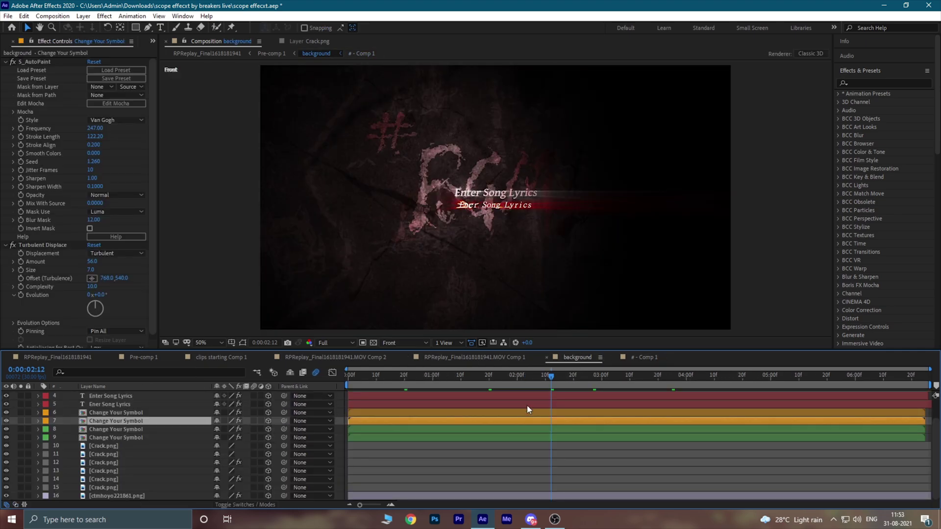
- Replace the fourth symbol precomp's BGMI text with 'dgfsd', then return to the background comp
left_click(449, 432)
left_click(447, 437)
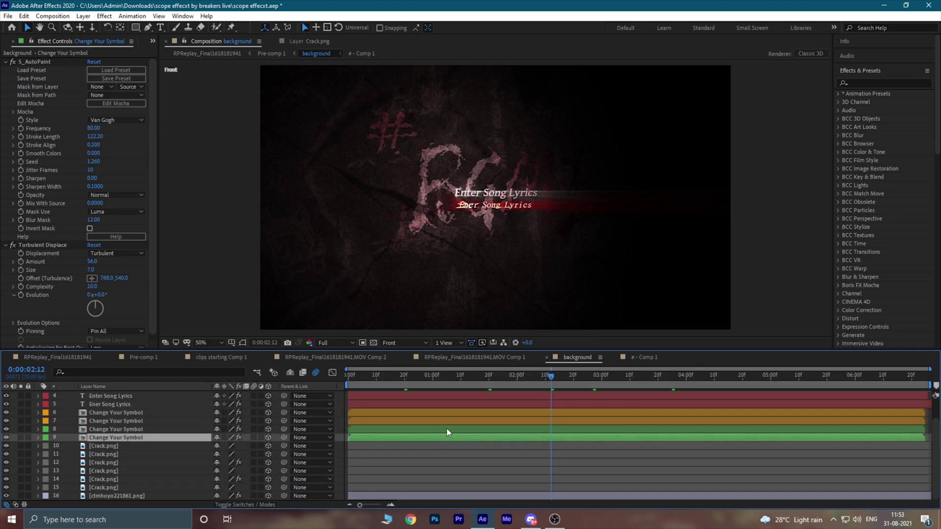
double_click(415, 438)
double_click(484, 237)
type("dgf")
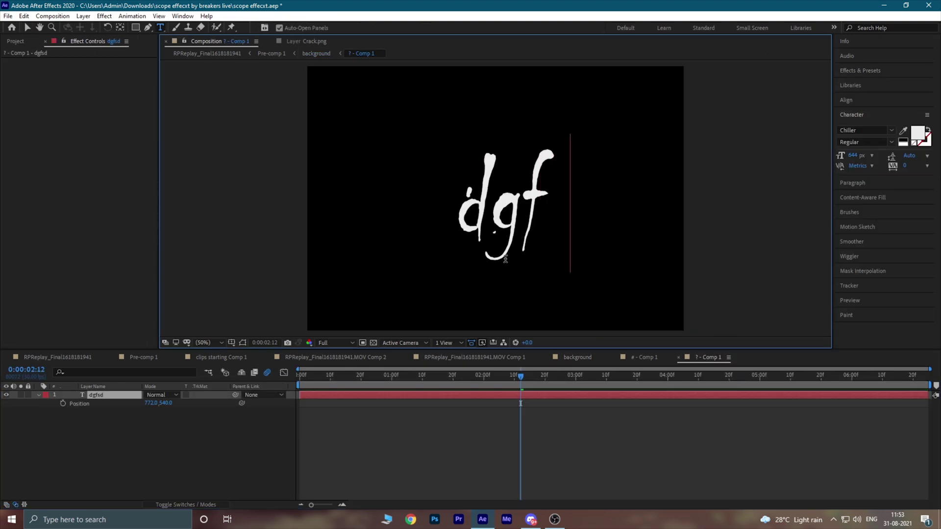
type("sd")
left_click(644, 358)
left_click(577, 358)
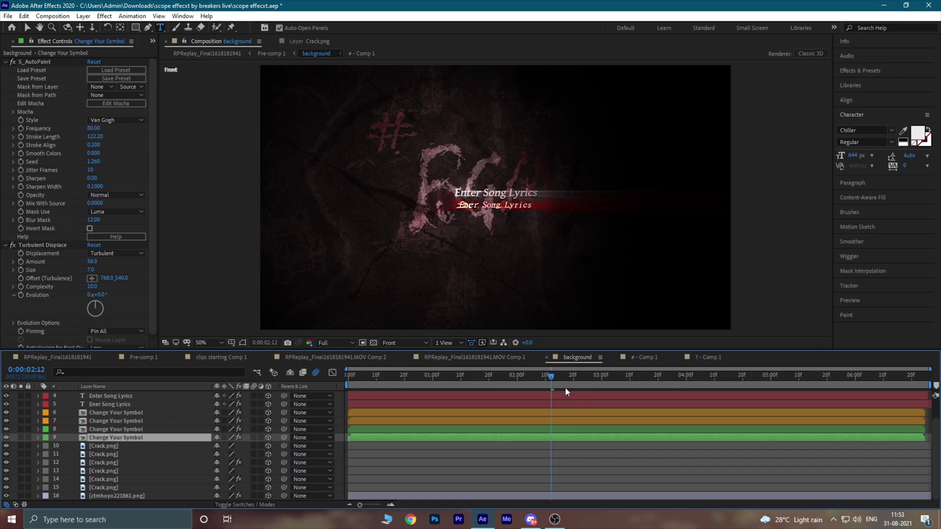
- In Pre-comp 1, show the Scope layer's Mask 1, check it at 4:20 and 4:43, and add a text layer
scroll(493, 458, "up", 2)
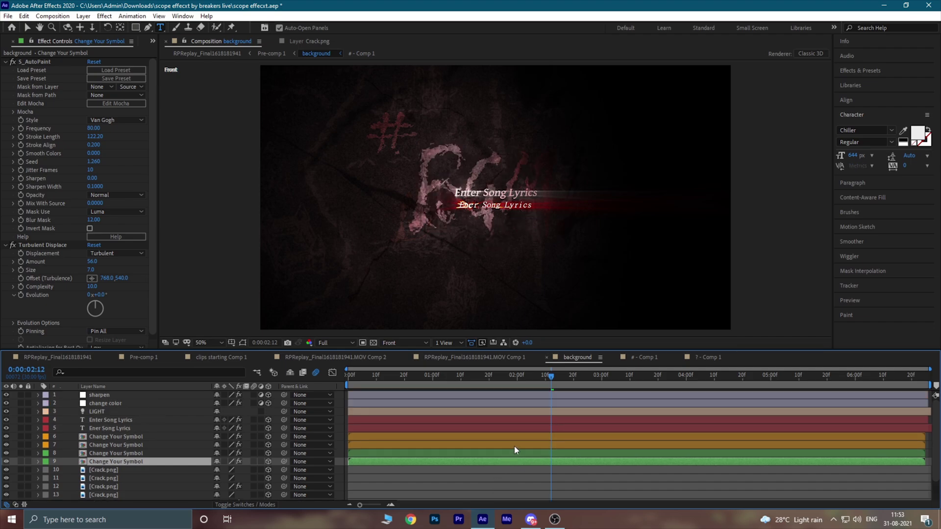
left_click(146, 357)
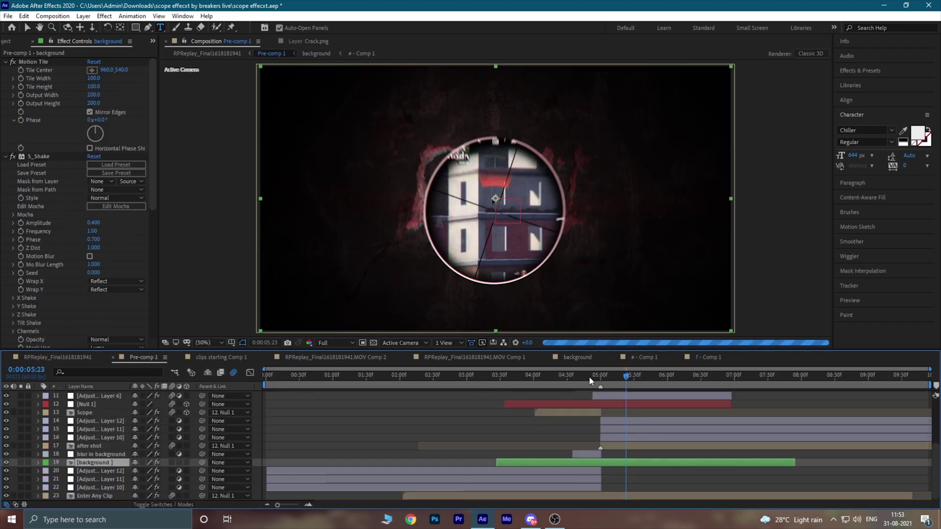
left_click(572, 385)
left_click(555, 411)
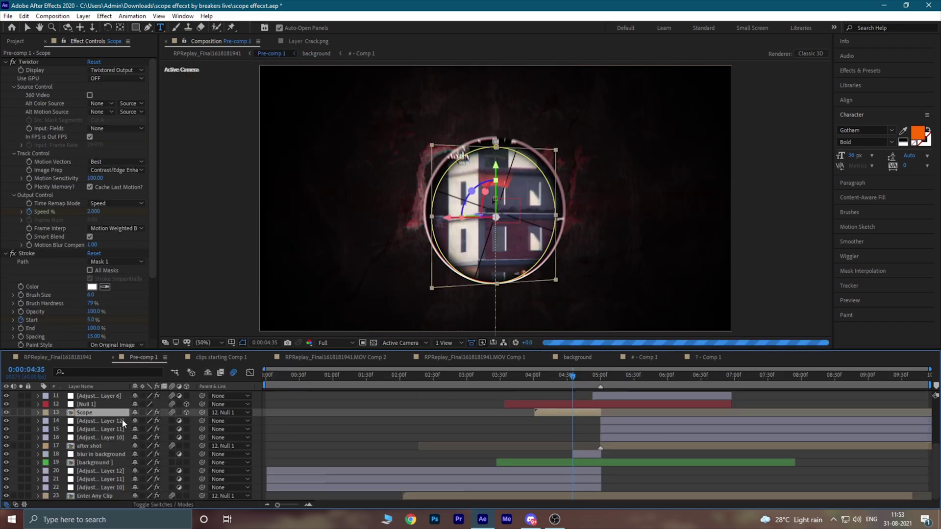
key("m")
left_click(107, 419)
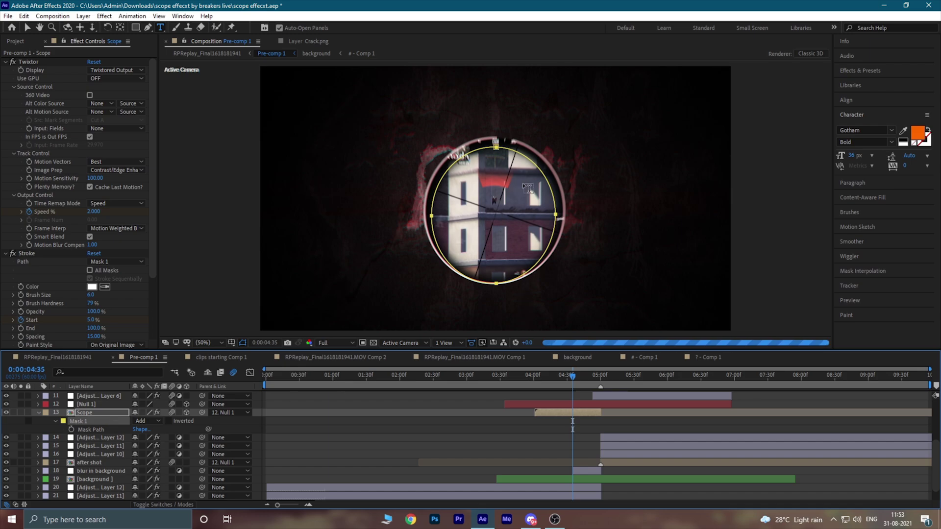
left_click(556, 375)
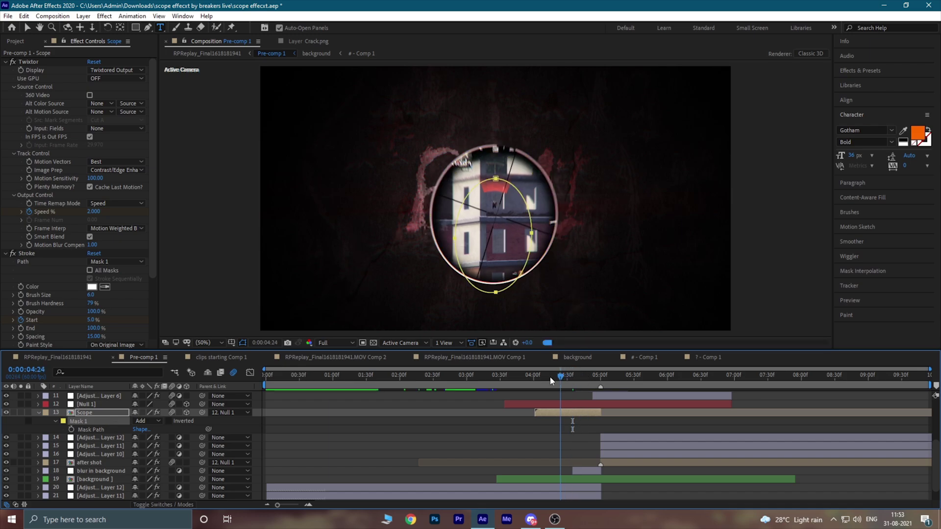
left_click(581, 382)
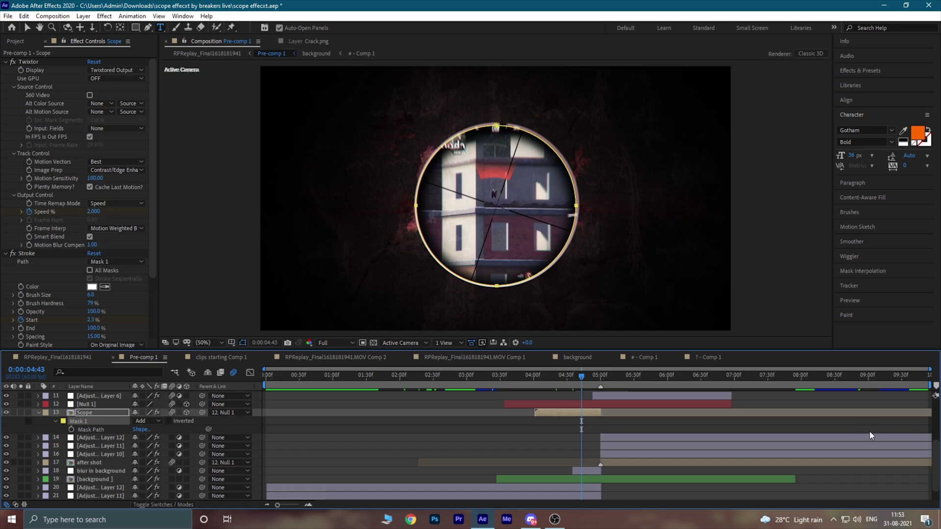
left_click(796, 208)
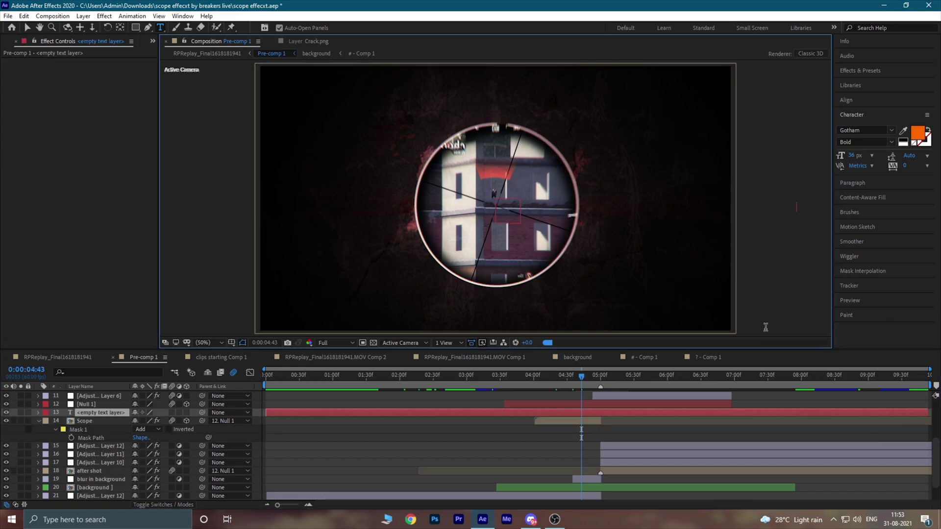
- Exit text entry and collapse the Scope layer's mask properties
left_click(769, 439)
left_click(38, 421)
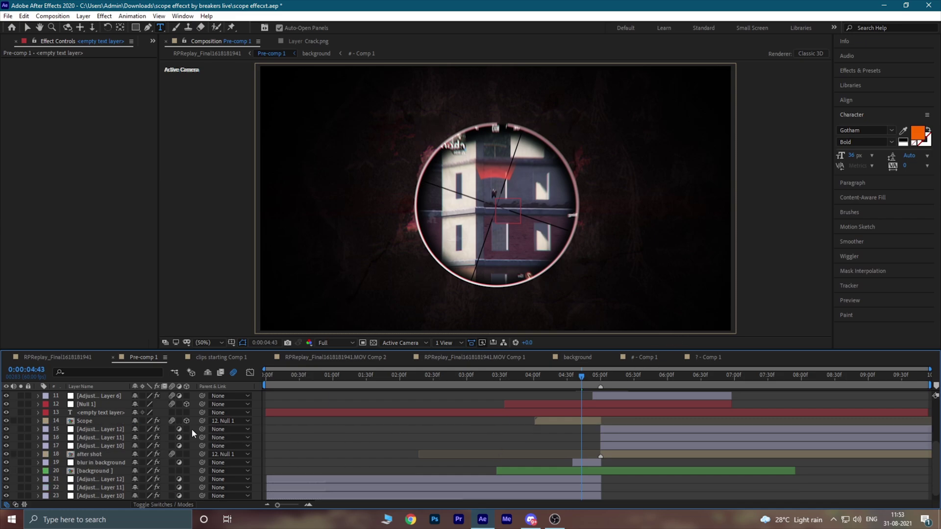